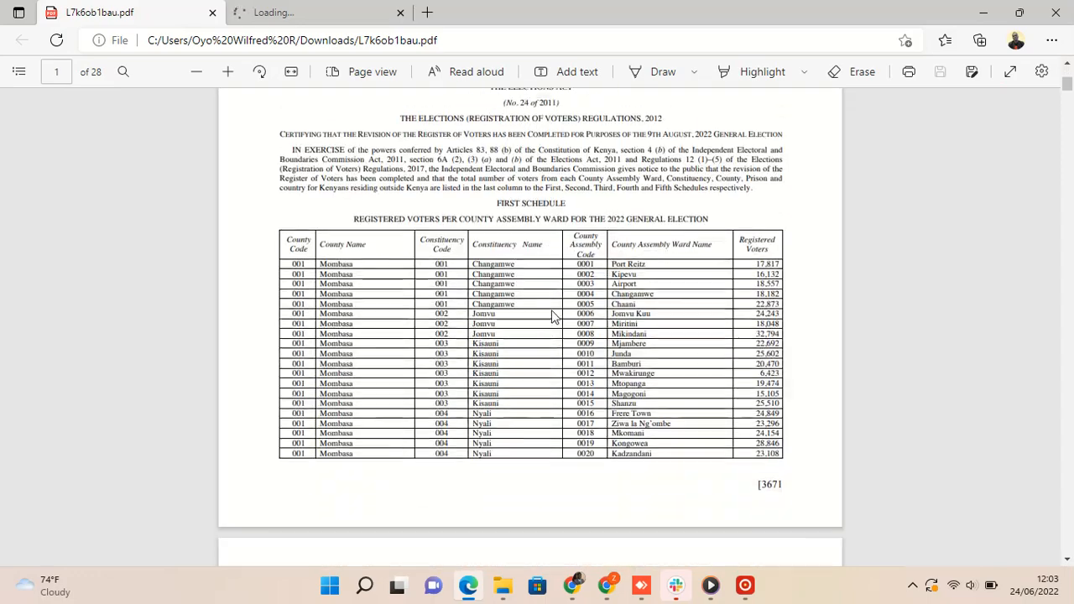
- Examine the registered voters tables on the first pages of L7k6ob1bau.pdf
scroll(552, 314, up, 5)
scroll(663, 281, down, 15)
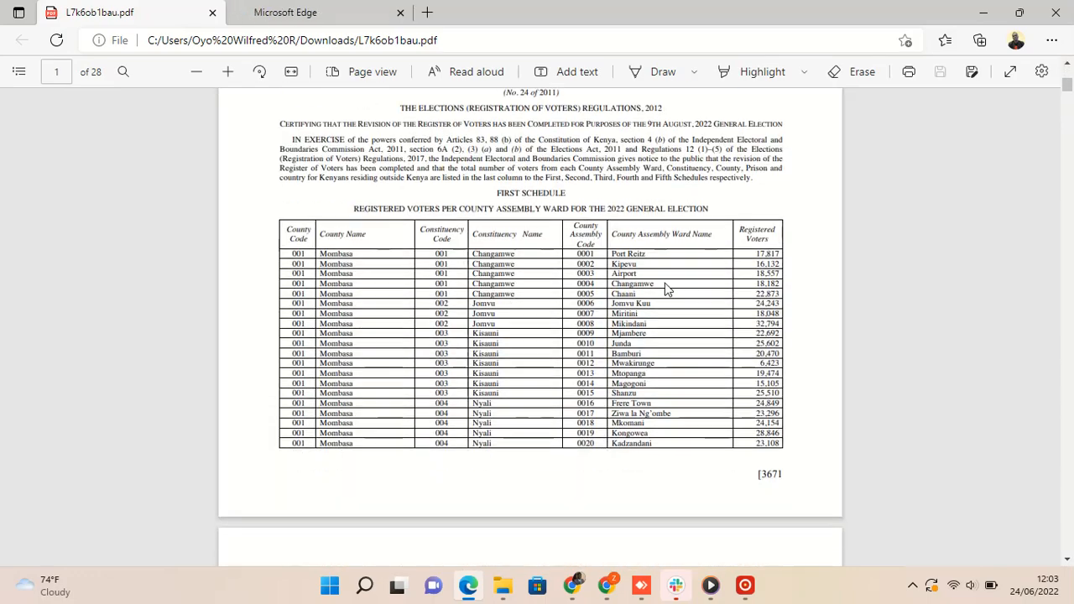
scroll(664, 284, down, 1)
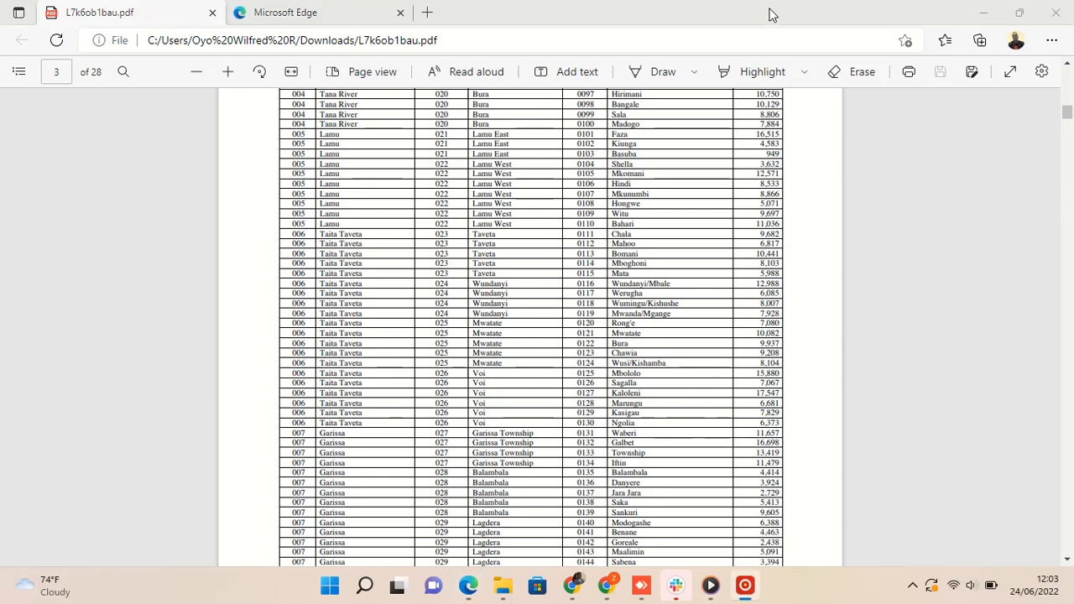
scroll(617, 369, down, 12)
click(458, 282)
drag(294, 233, 608, 522)
click(811, 311)
scroll(811, 311, up, 8)
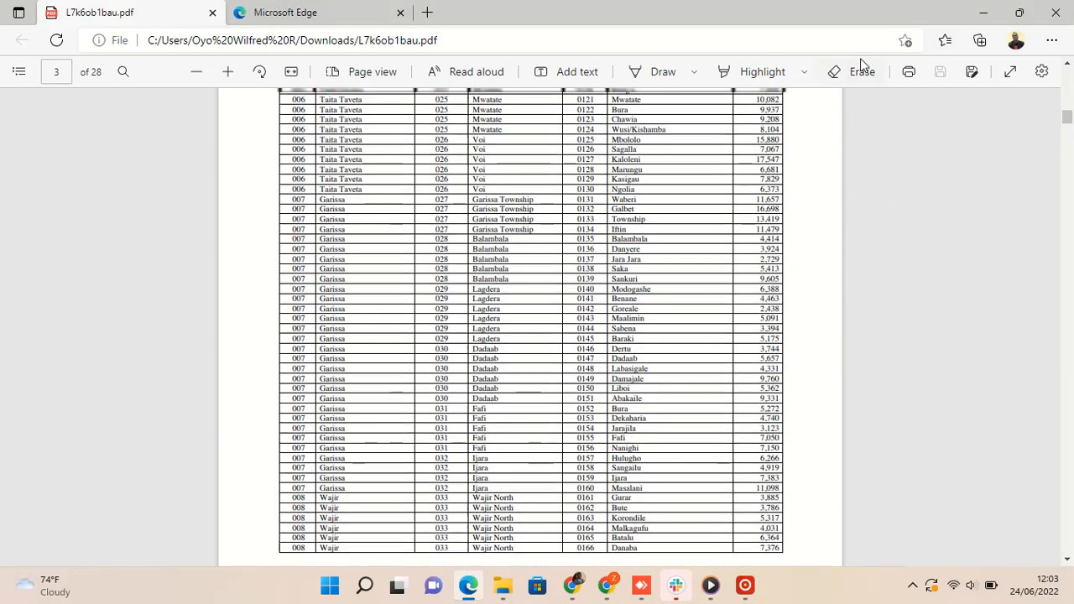
- Move the L7k6ob1bau PDF from the Downloads folder to an empty spot on the desktop and clear the open windows away
click(989, 15)
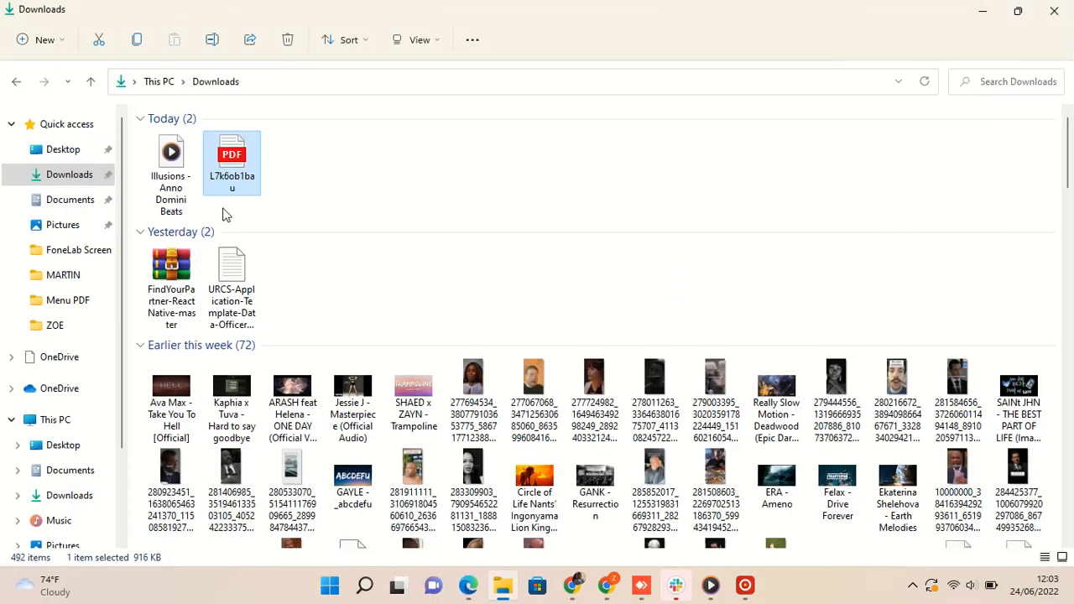
click(1020, 12)
drag(769, 290, 316, 173)
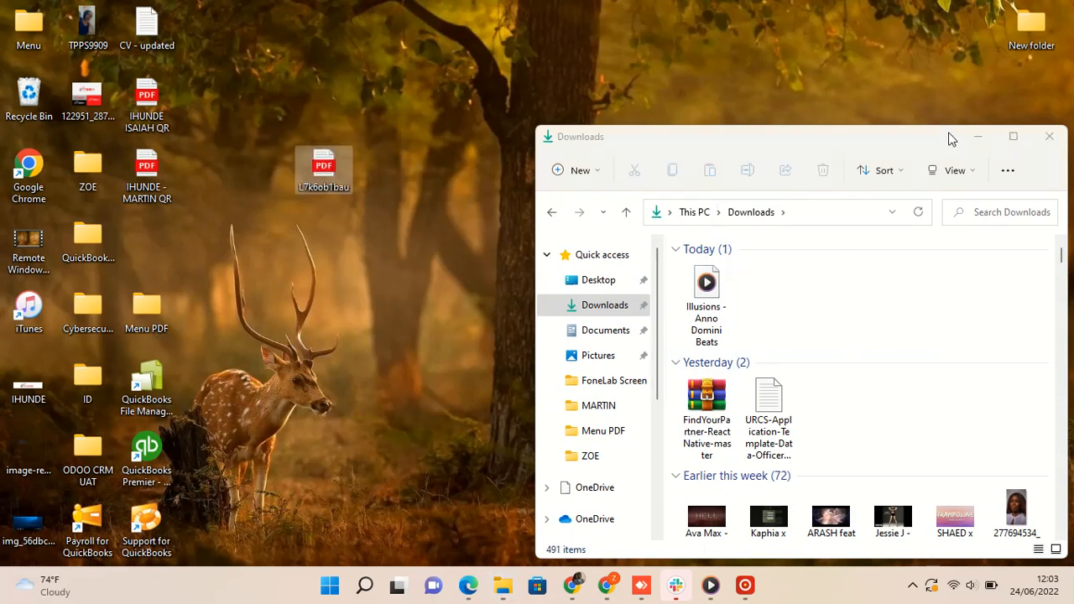
click(980, 141)
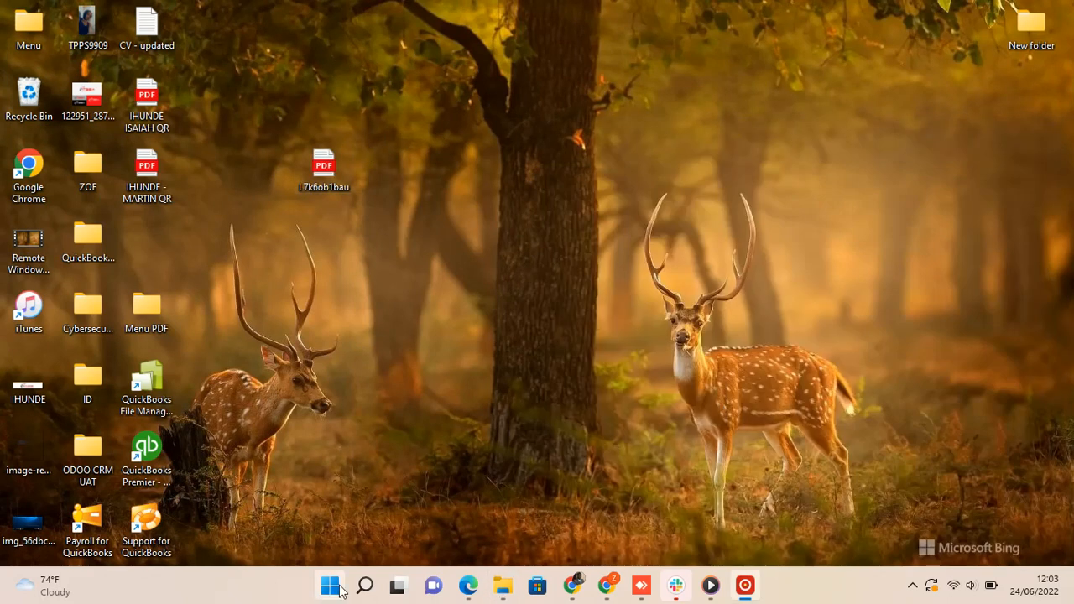
- Switch to Excel by searching for it and create a blank workbook
click(365, 585)
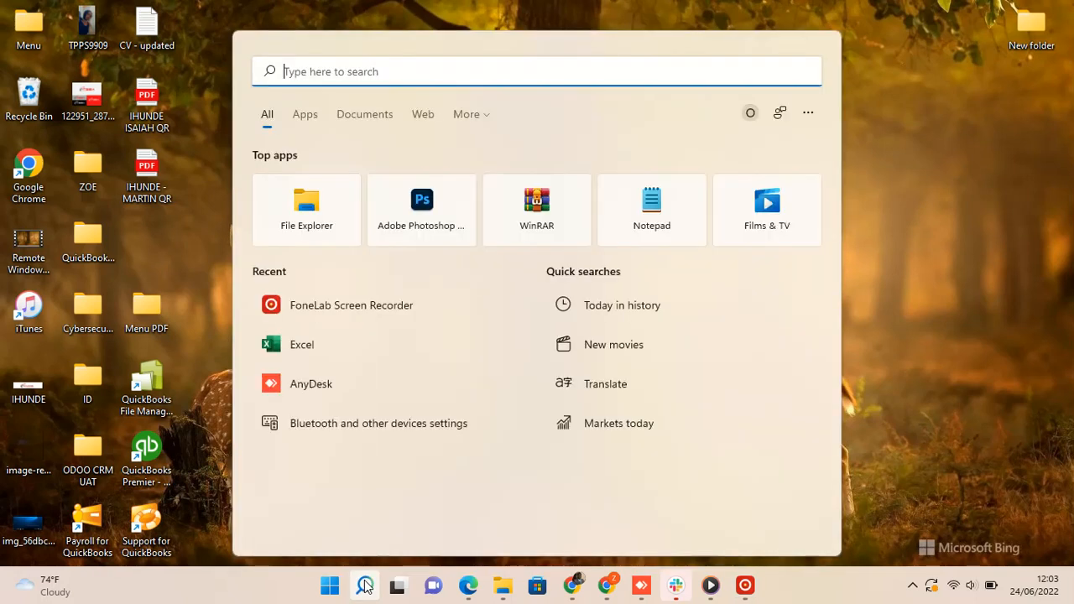
text(excel)
click(355, 204)
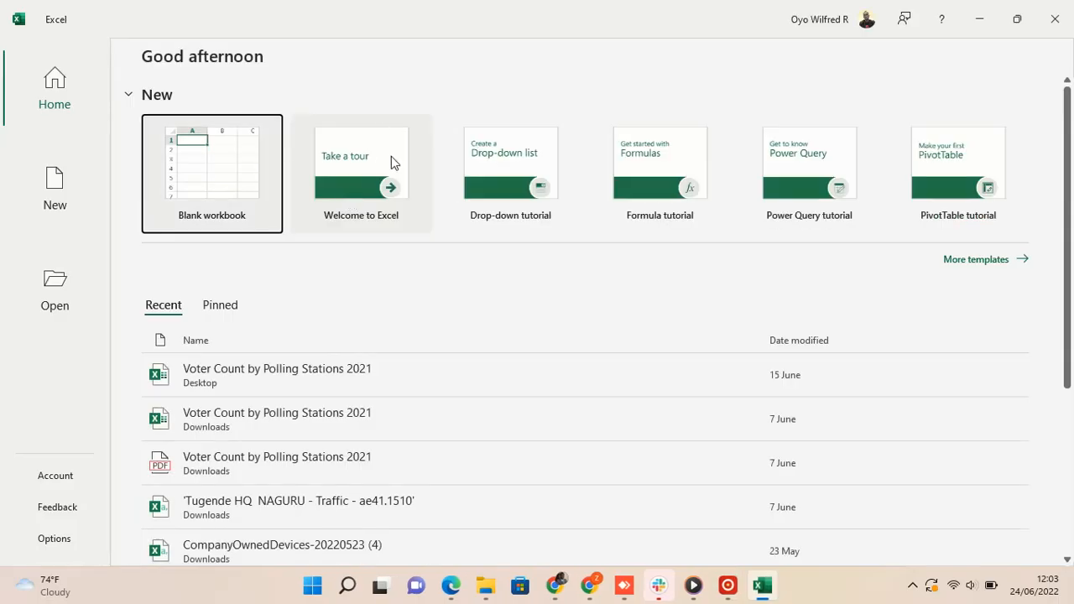
click(237, 173)
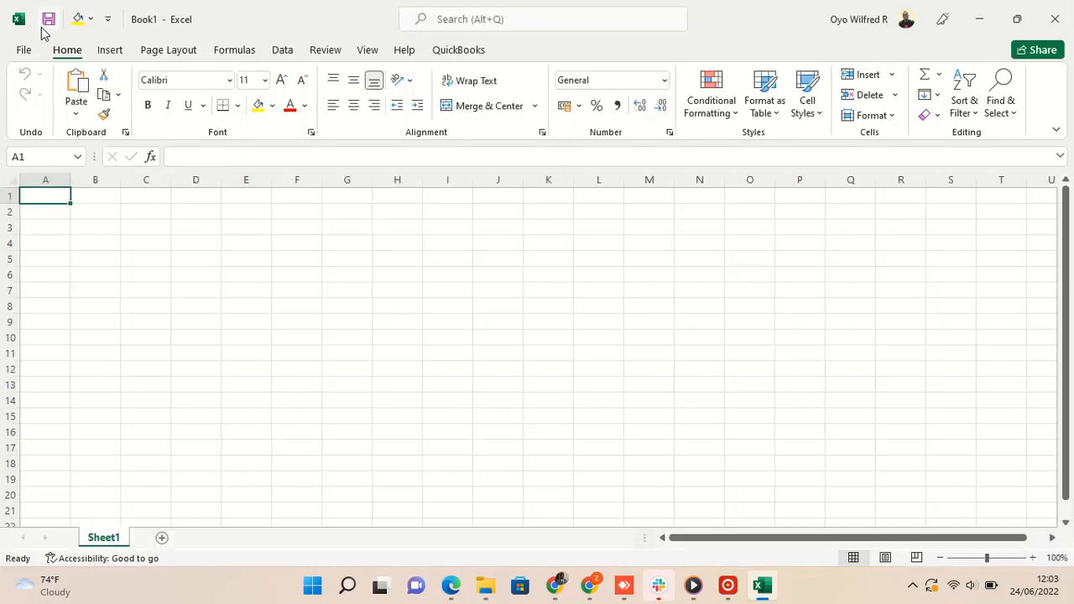
- Import data from a PDF file, choosing L7k6ob1bau on the Desktop as the source
click(283, 52)
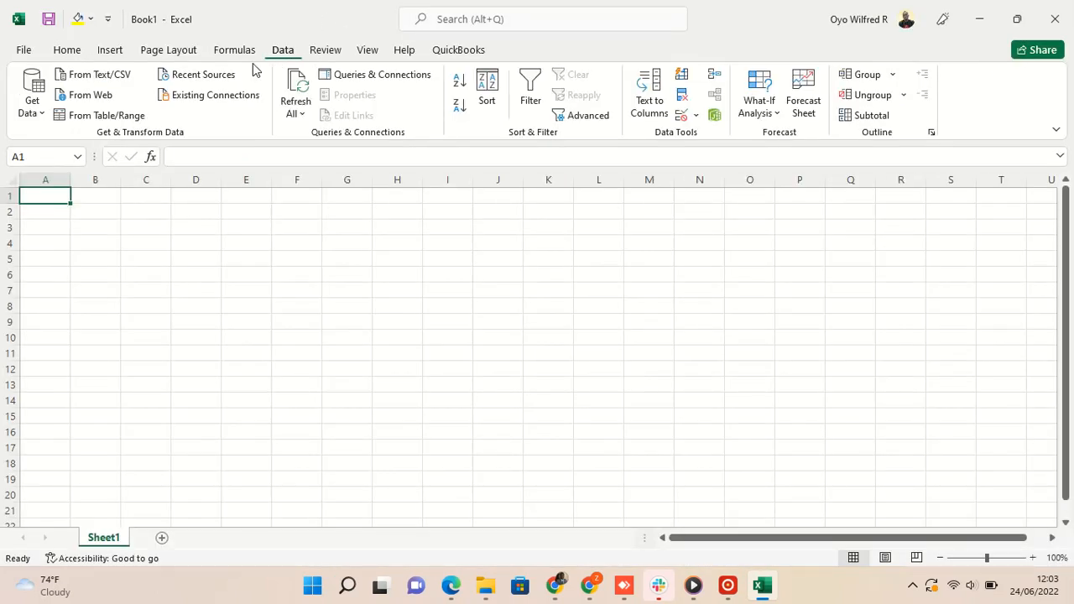
click(42, 114)
mouse_move(124, 172)
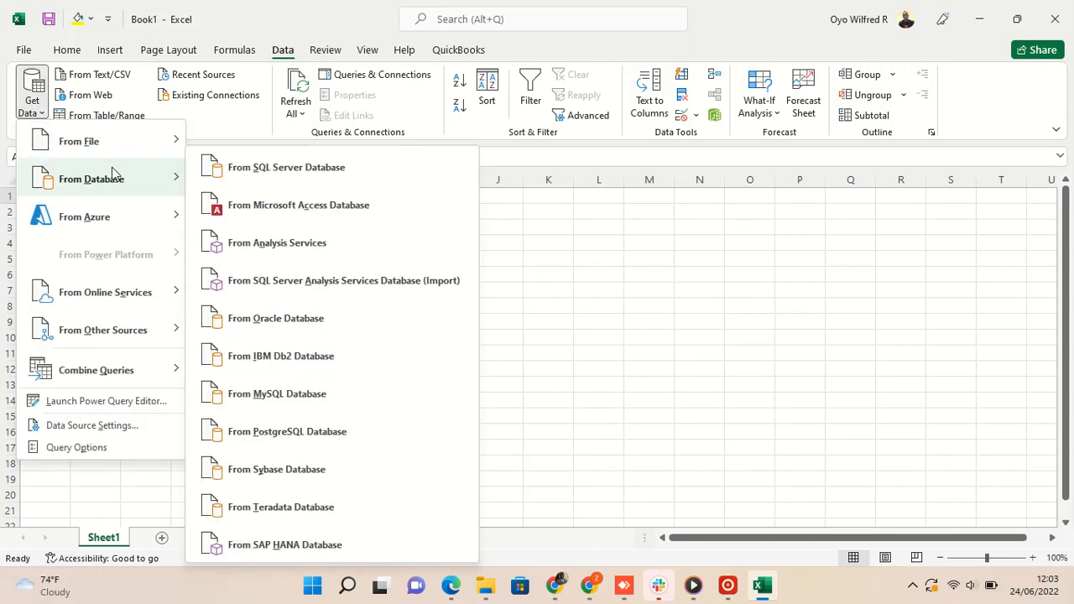
mouse_move(119, 145)
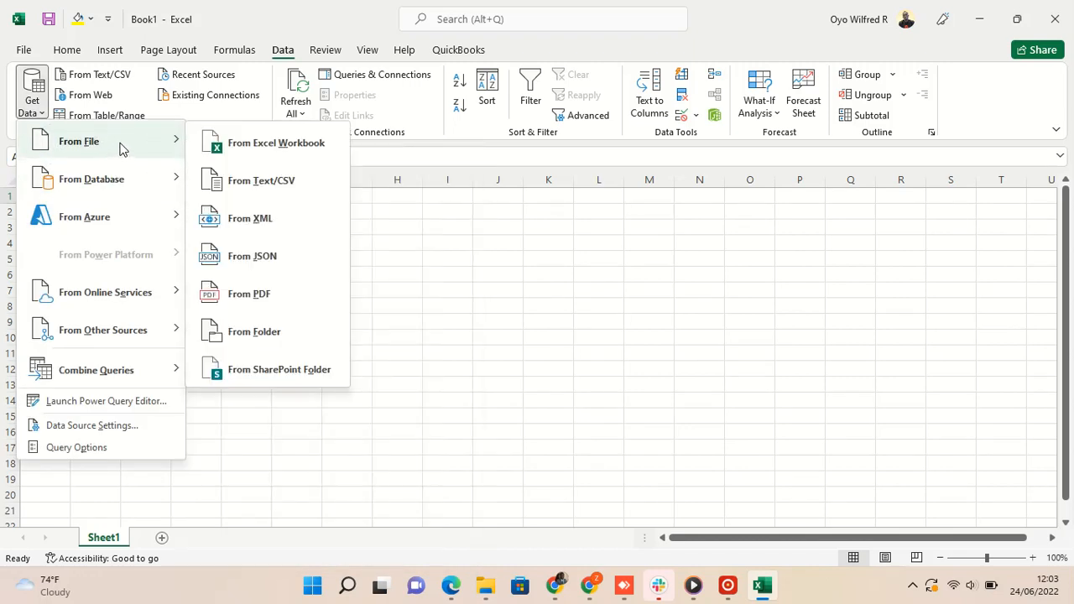
click(252, 296)
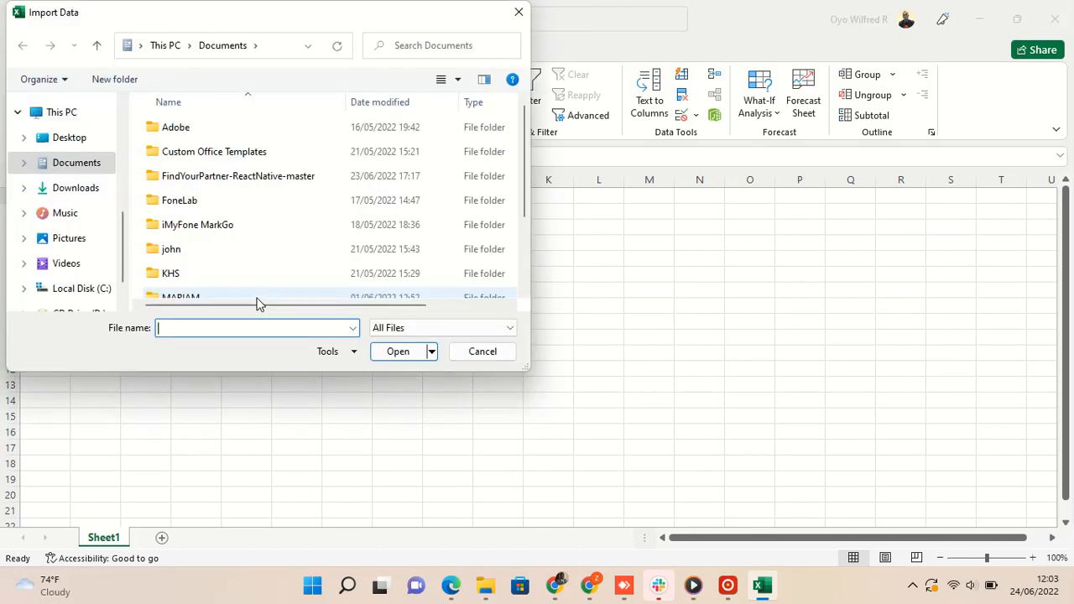
click(72, 144)
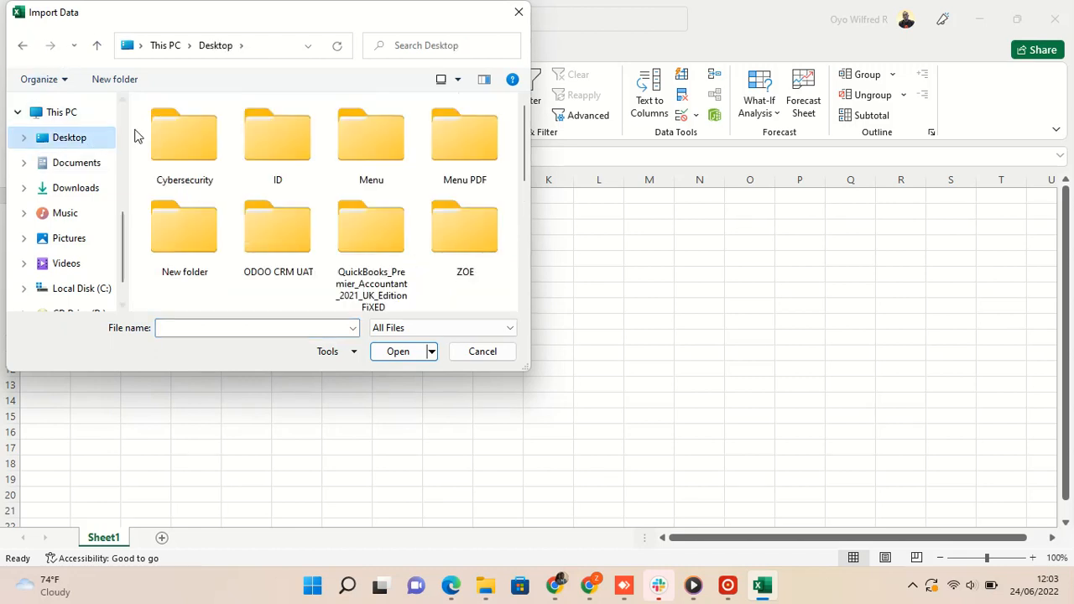
scroll(271, 238, down, 5)
click(464, 147)
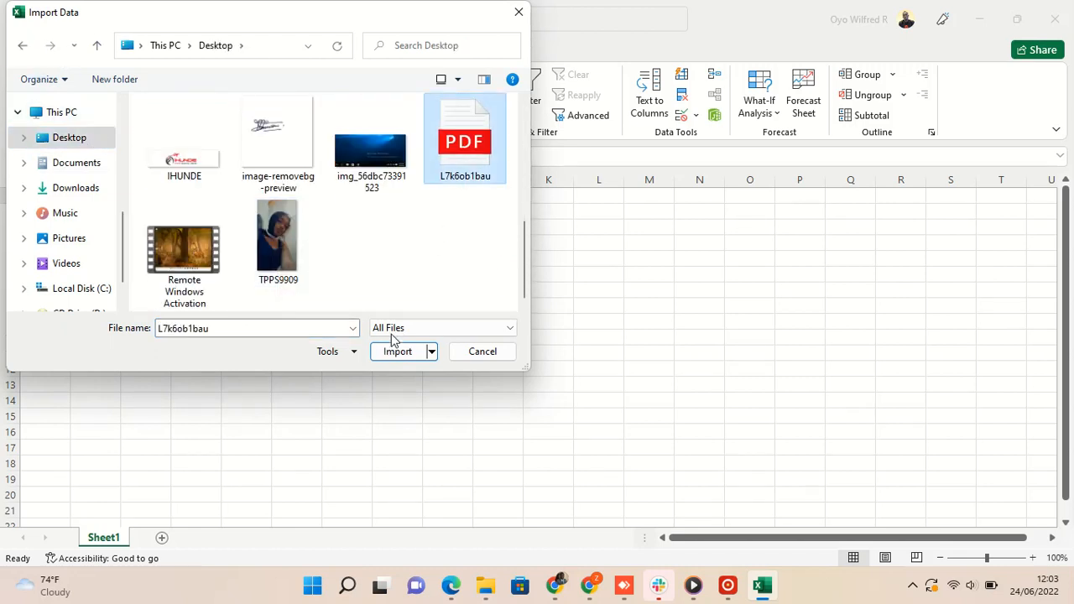
click(394, 349)
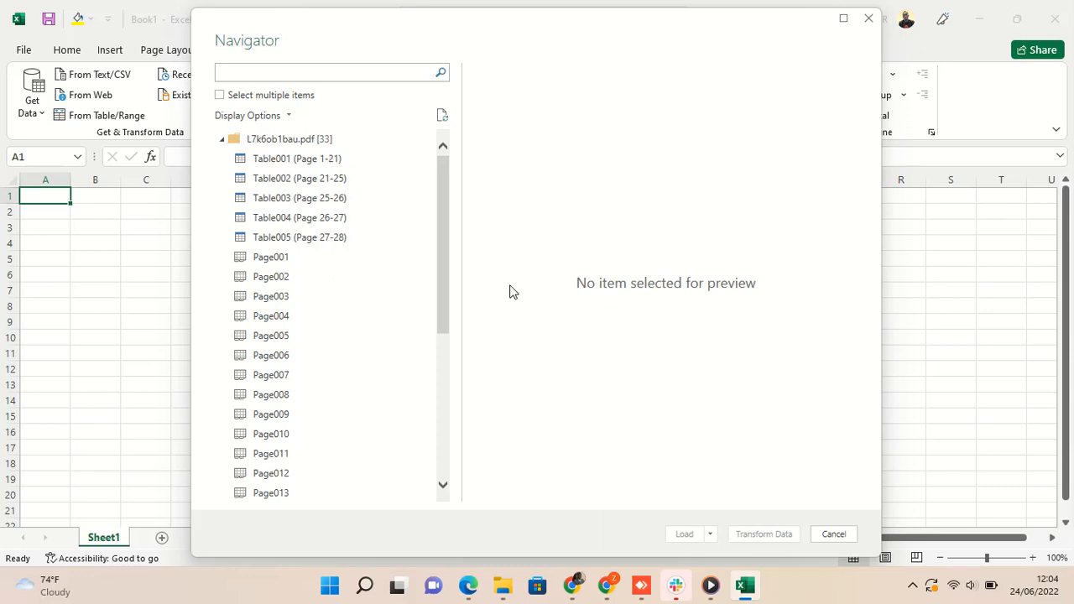
- Allow multiple items to be selected and include Table001 through Table005 of the PDF in the import
click(220, 96)
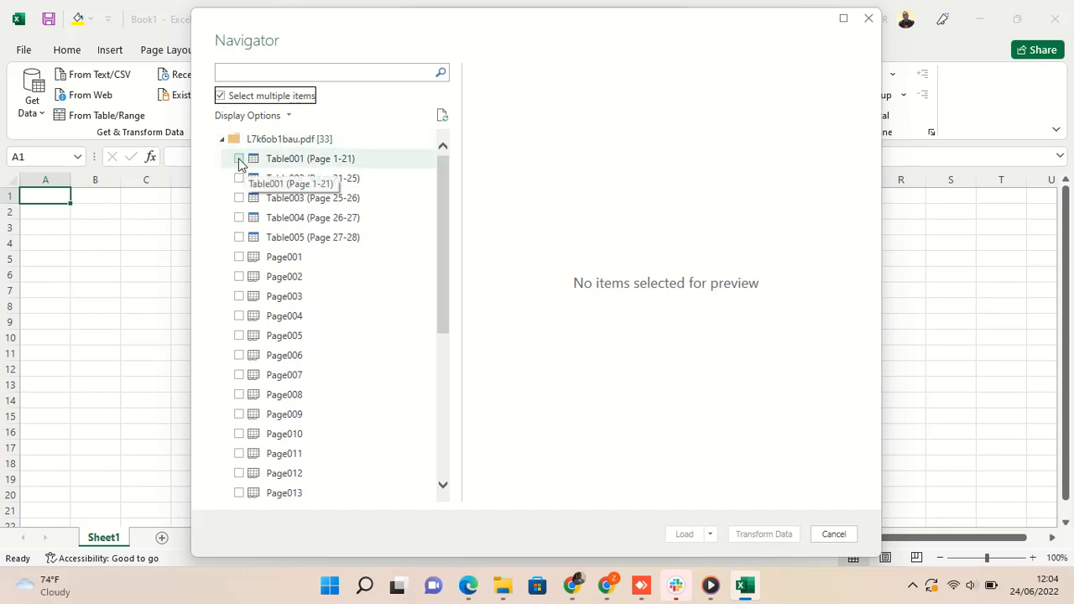
scroll(293, 319, down, 5)
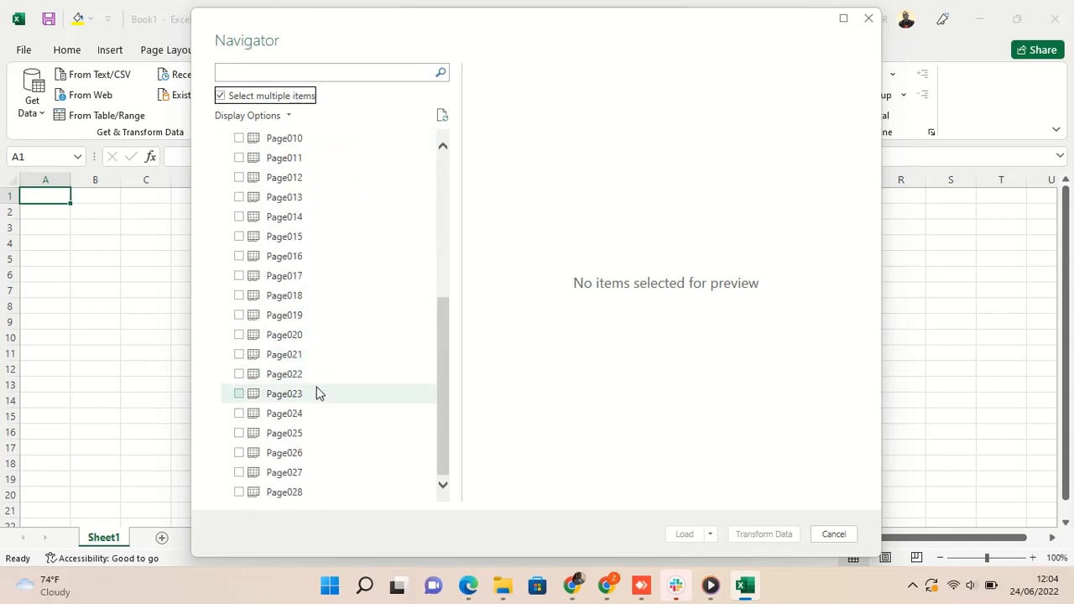
scroll(323, 390, up, 5)
click(235, 140)
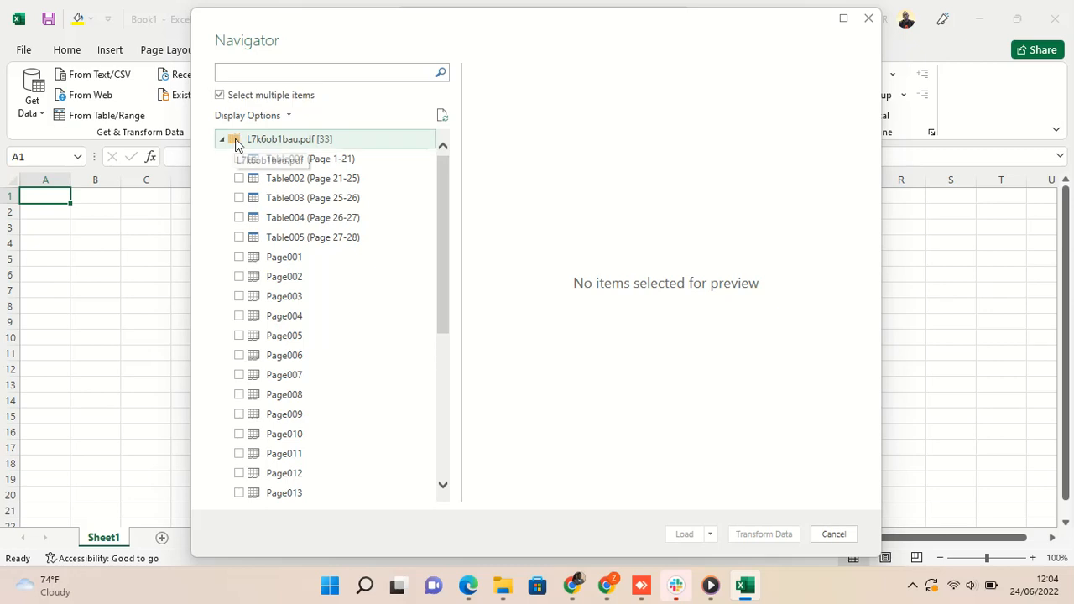
click(242, 165)
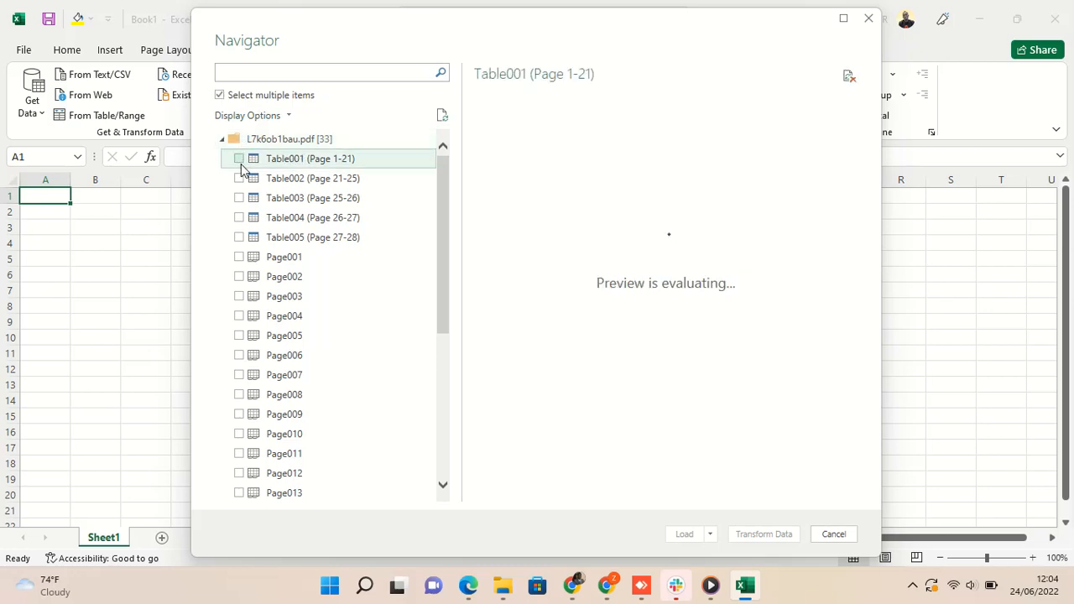
click(240, 159)
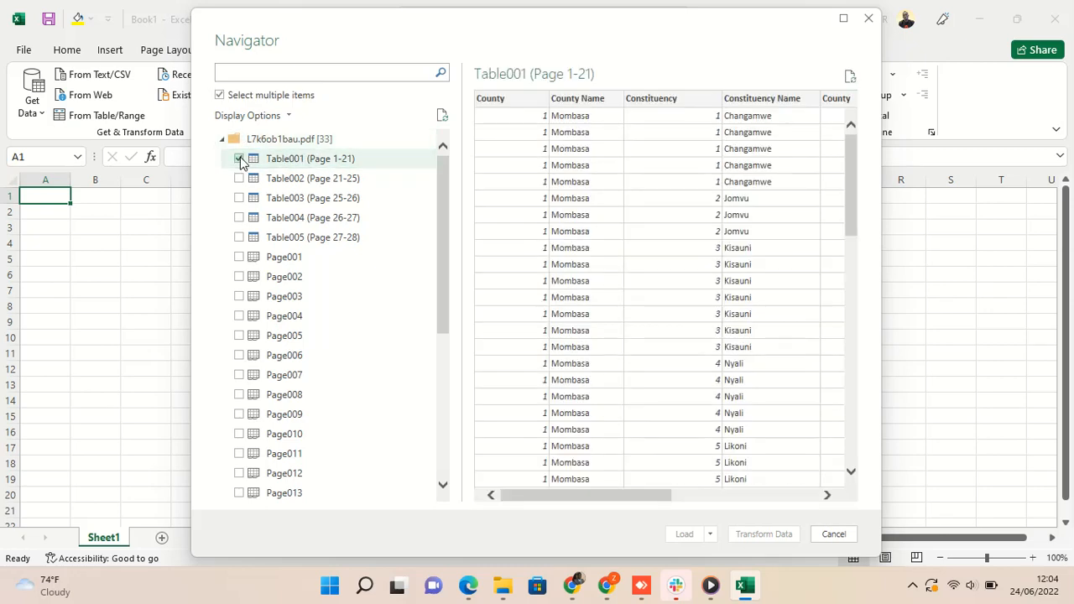
click(239, 178)
click(239, 198)
click(240, 217)
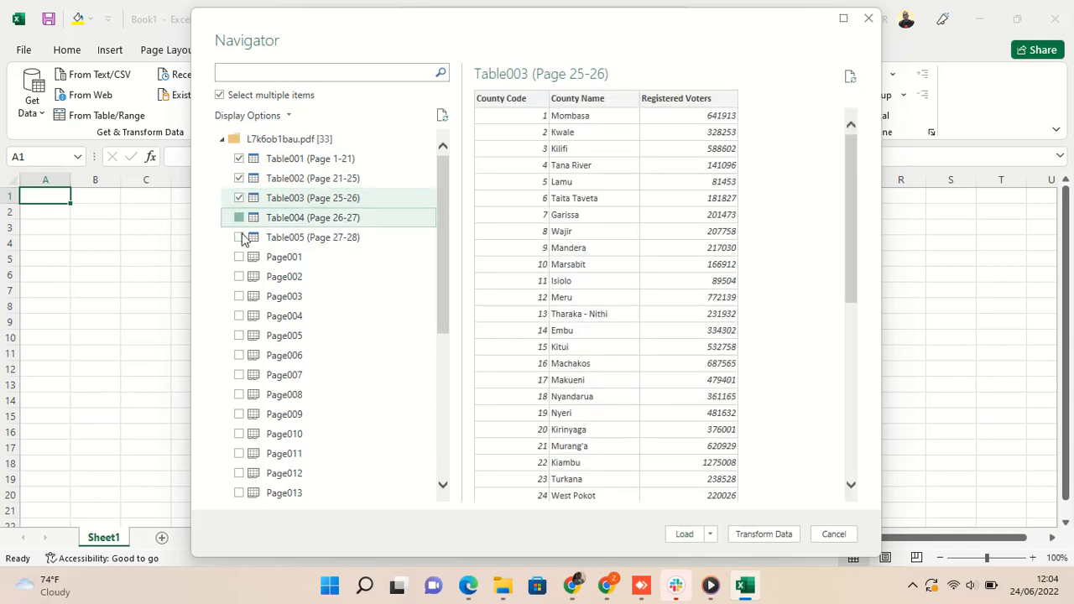
click(247, 237)
scroll(249, 270, down, 1)
click(240, 182)
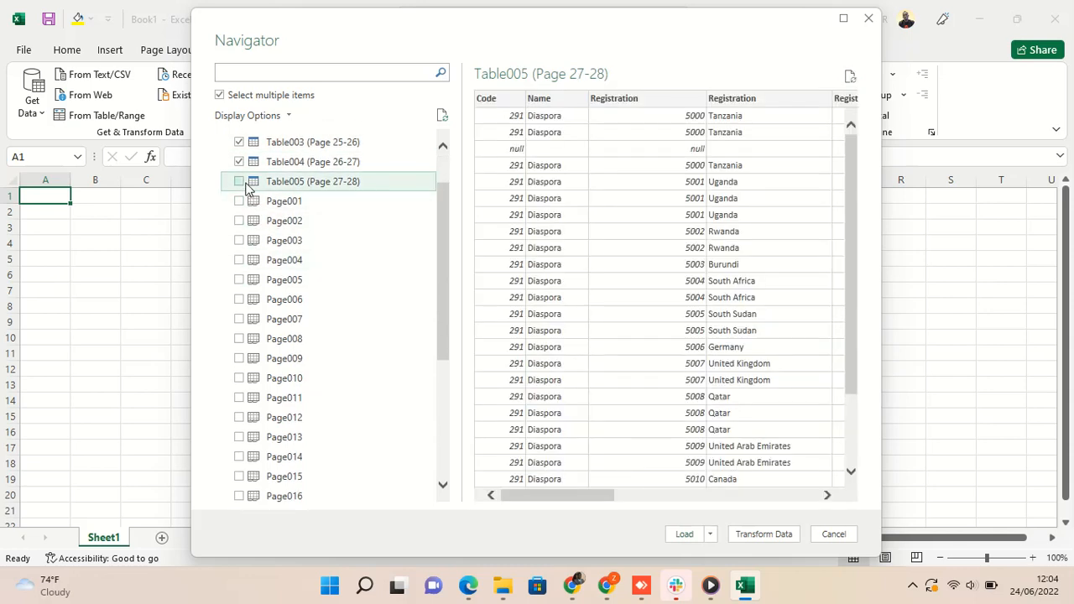
- Include Page001 through Page028 of the PDF in the import selection alongside the chosen tables
click(239, 201)
click(240, 221)
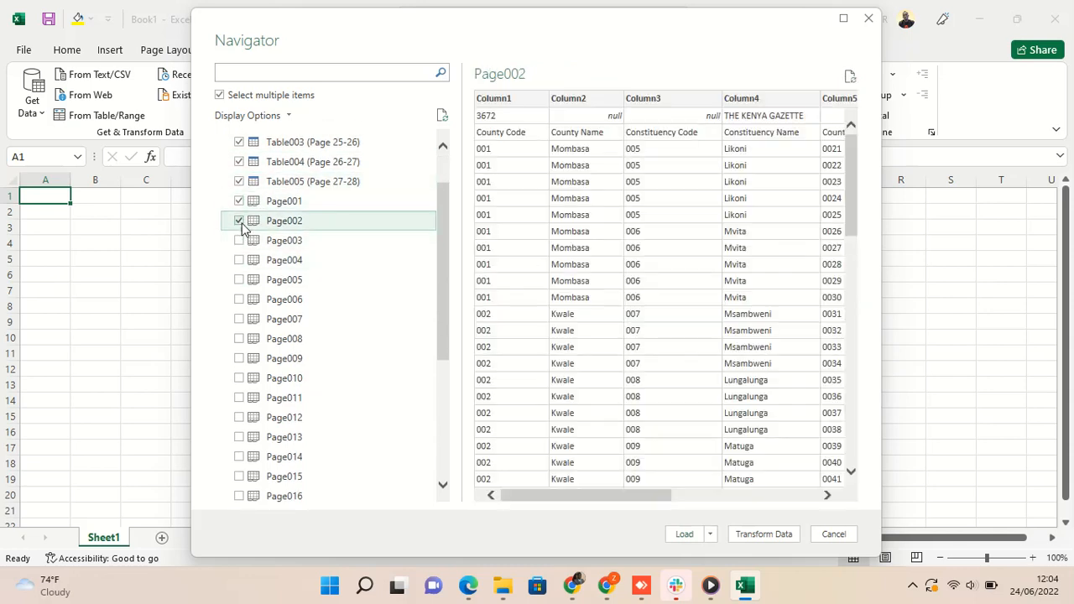
click(240, 240)
click(240, 260)
click(240, 279)
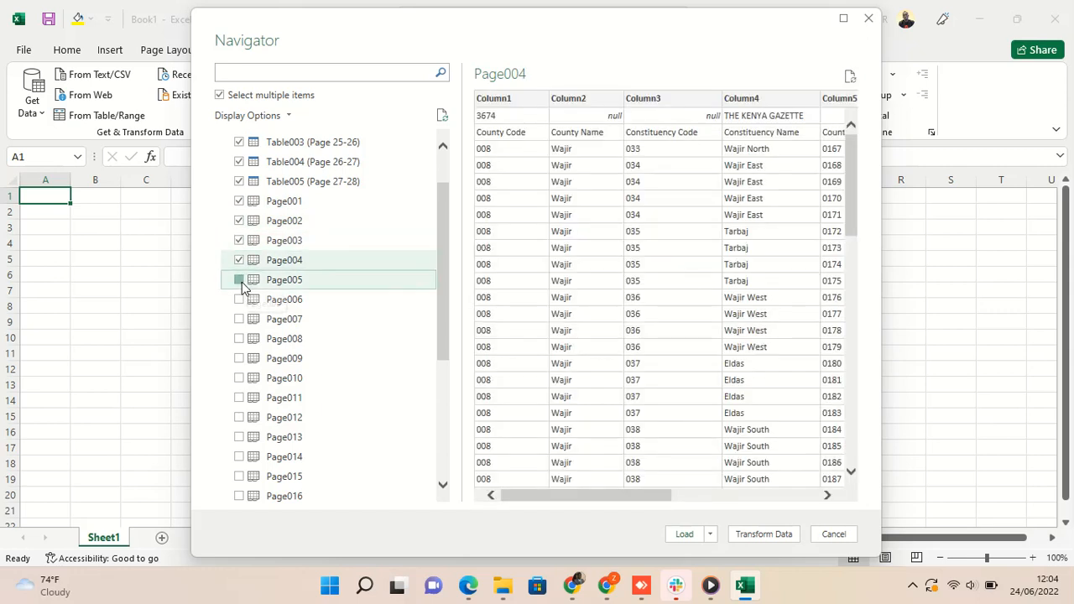
click(239, 300)
click(245, 320)
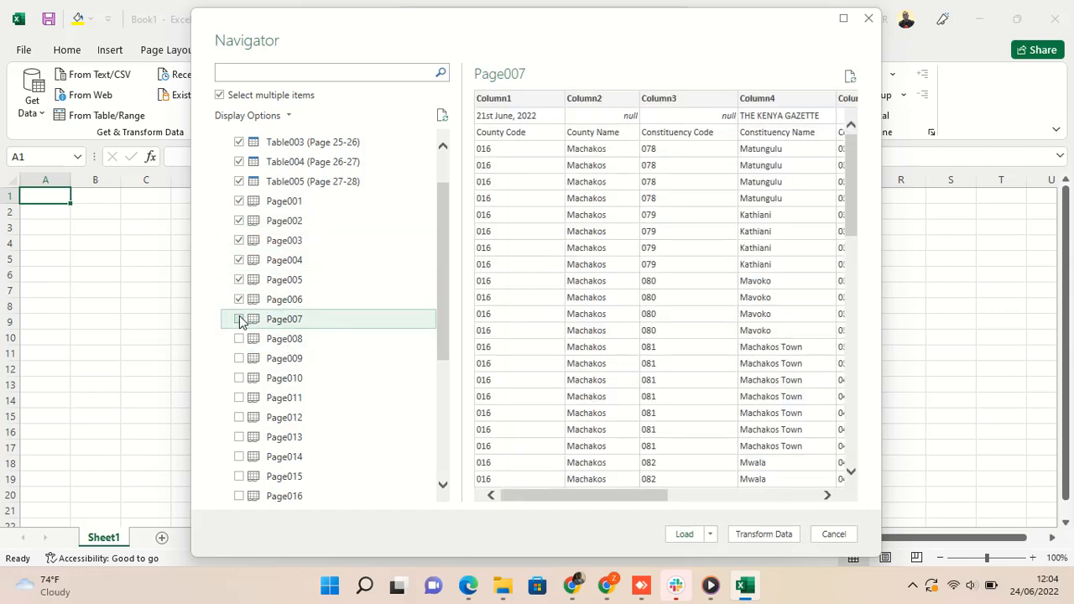
click(241, 338)
scroll(292, 369, down, 3)
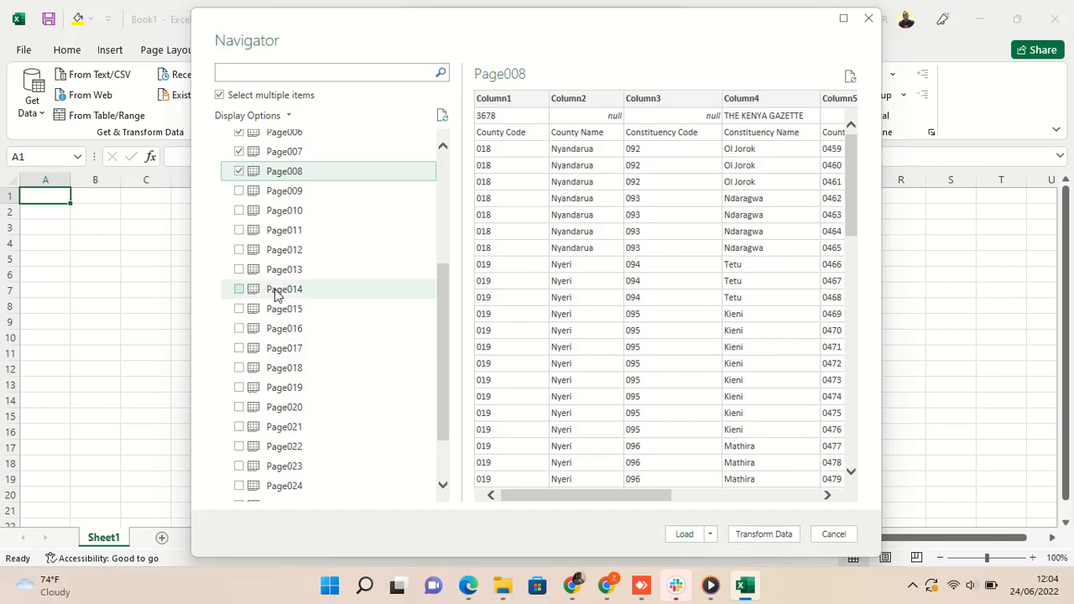
click(240, 192)
click(240, 210)
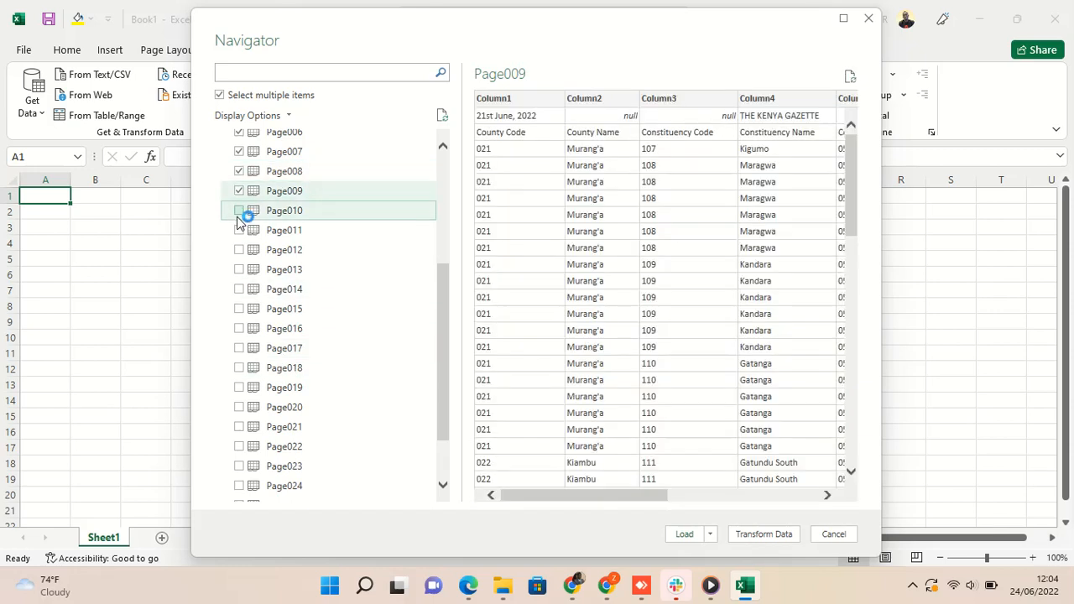
click(240, 230)
click(240, 250)
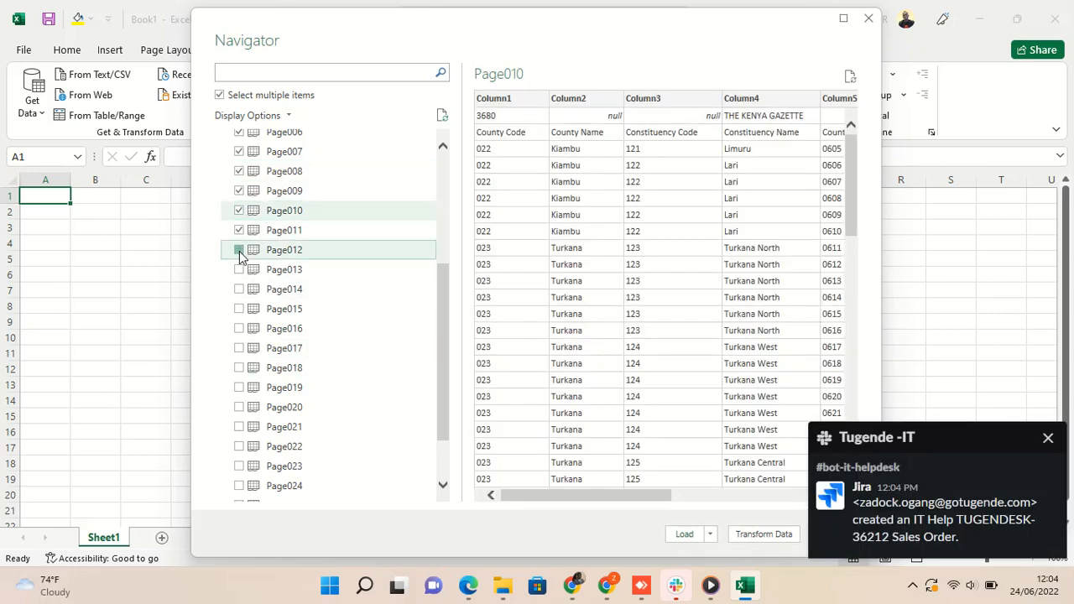
click(240, 270)
click(239, 290)
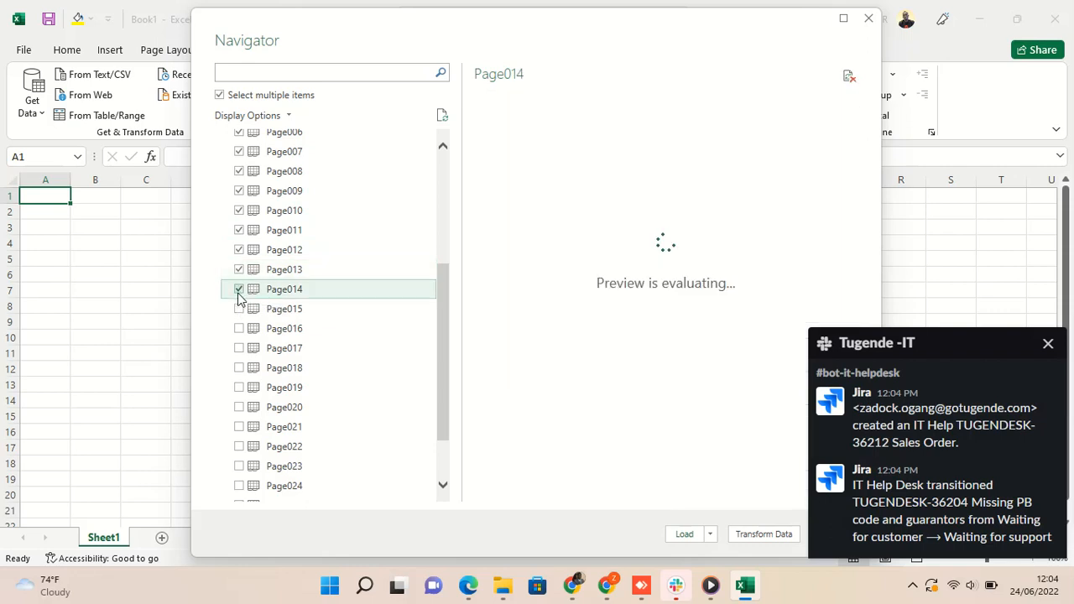
click(239, 309)
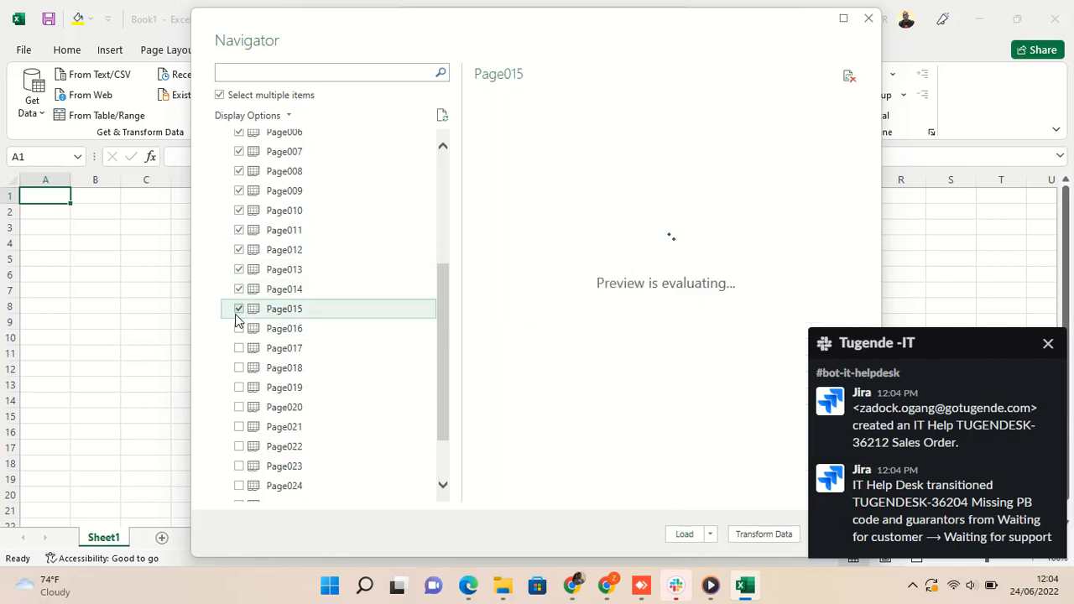
click(239, 328)
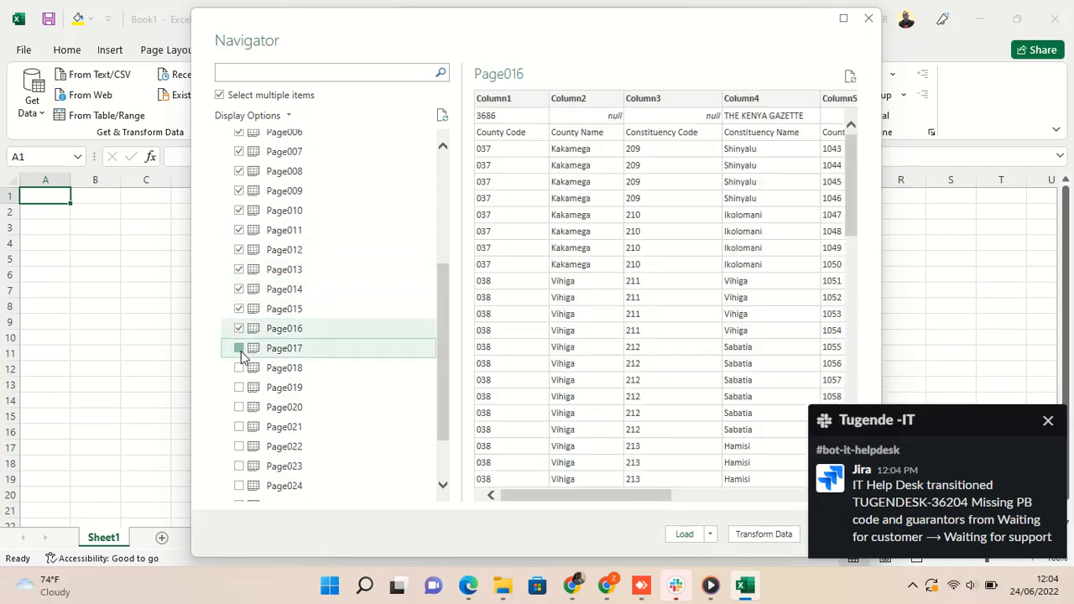
click(239, 348)
click(239, 367)
click(240, 387)
click(239, 407)
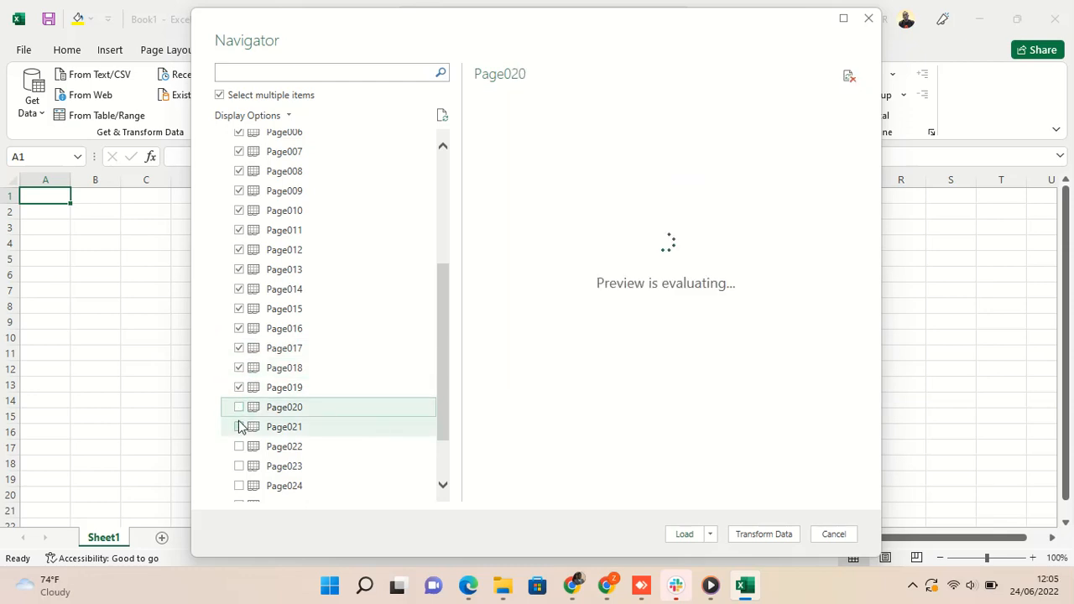
scroll(296, 424, down, 1)
click(239, 355)
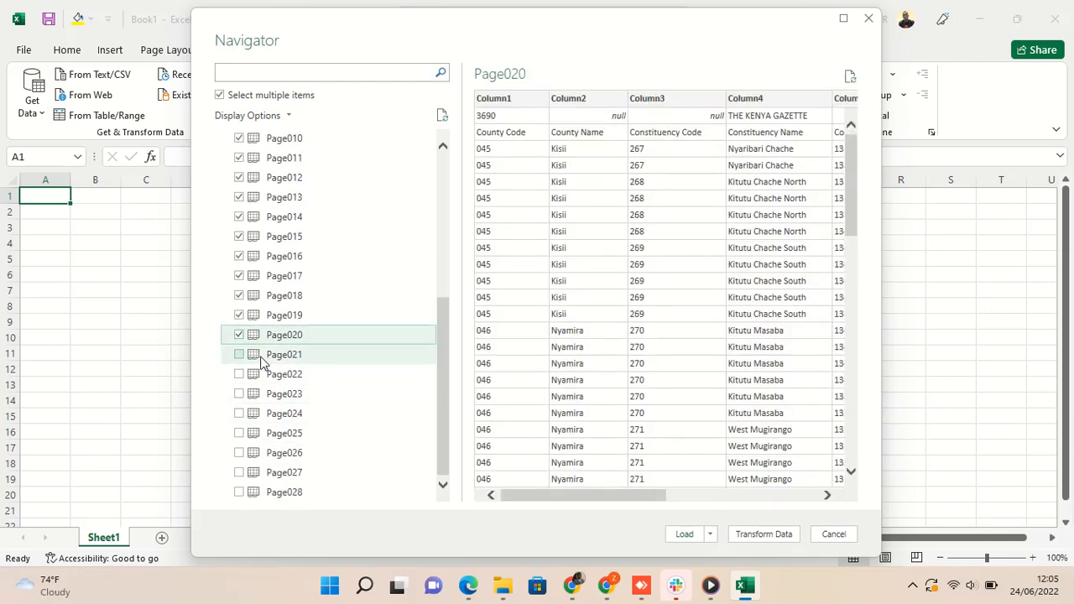
click(240, 374)
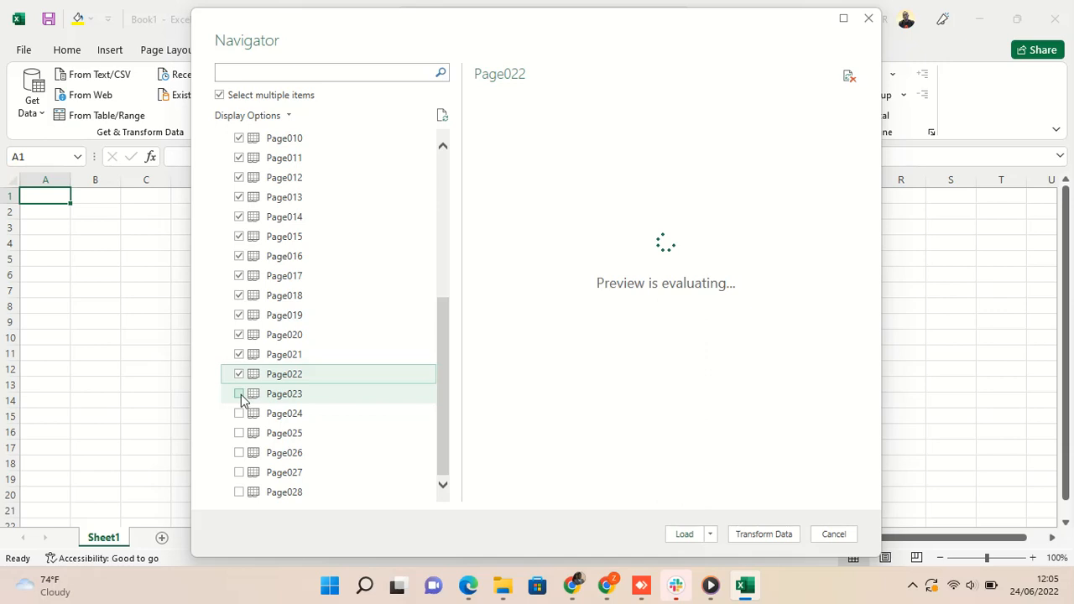
click(240, 393)
click(239, 414)
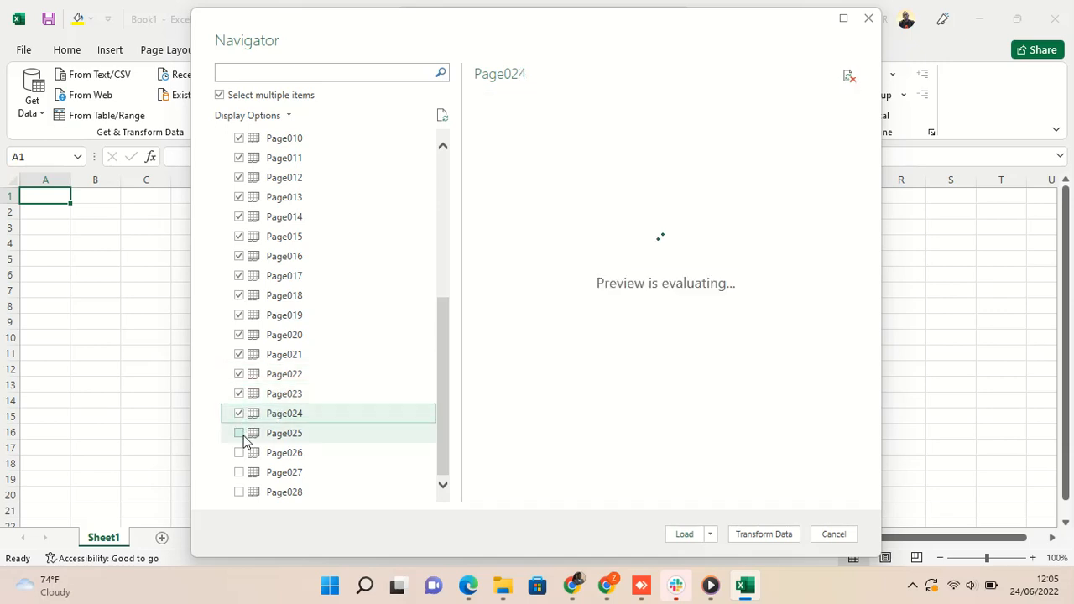
click(239, 433)
click(239, 452)
click(239, 472)
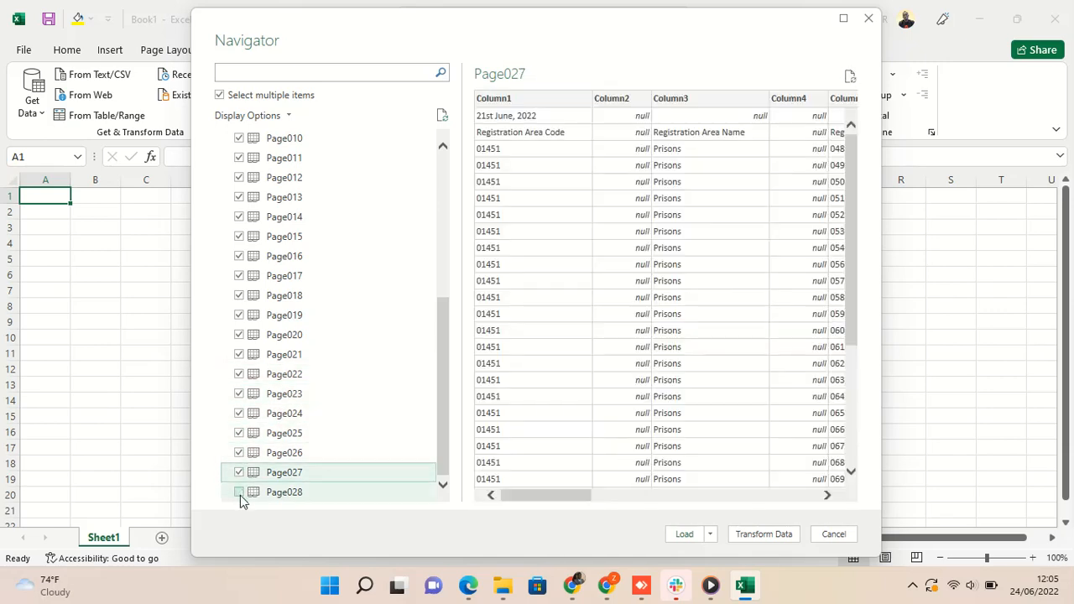
click(239, 493)
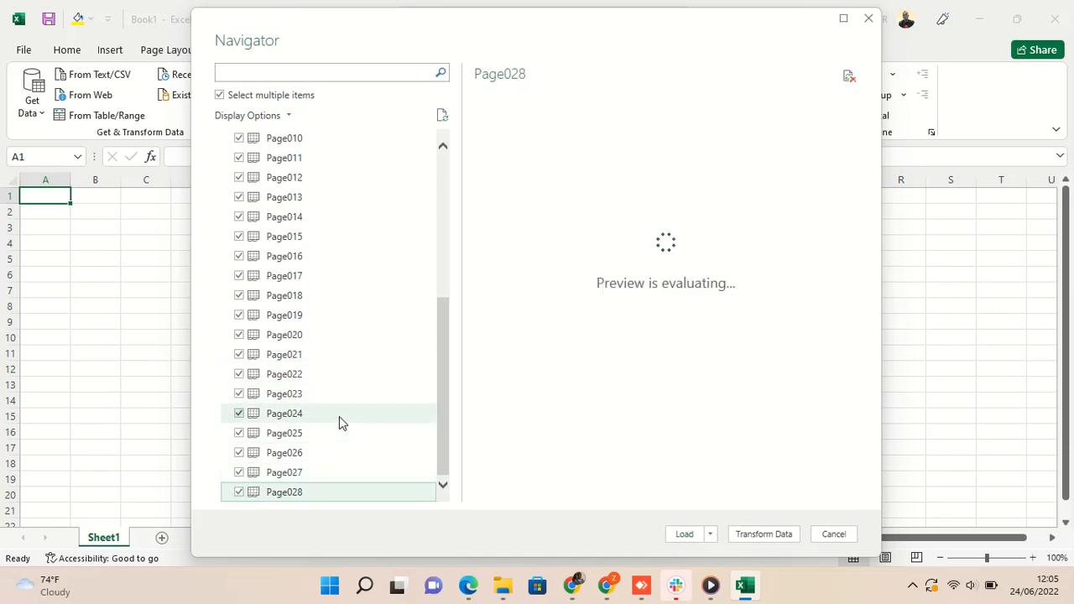
- Send the selected tables and pages to the Power Query Editor for transformation and follow the processing of the queries
click(715, 538)
click(626, 540)
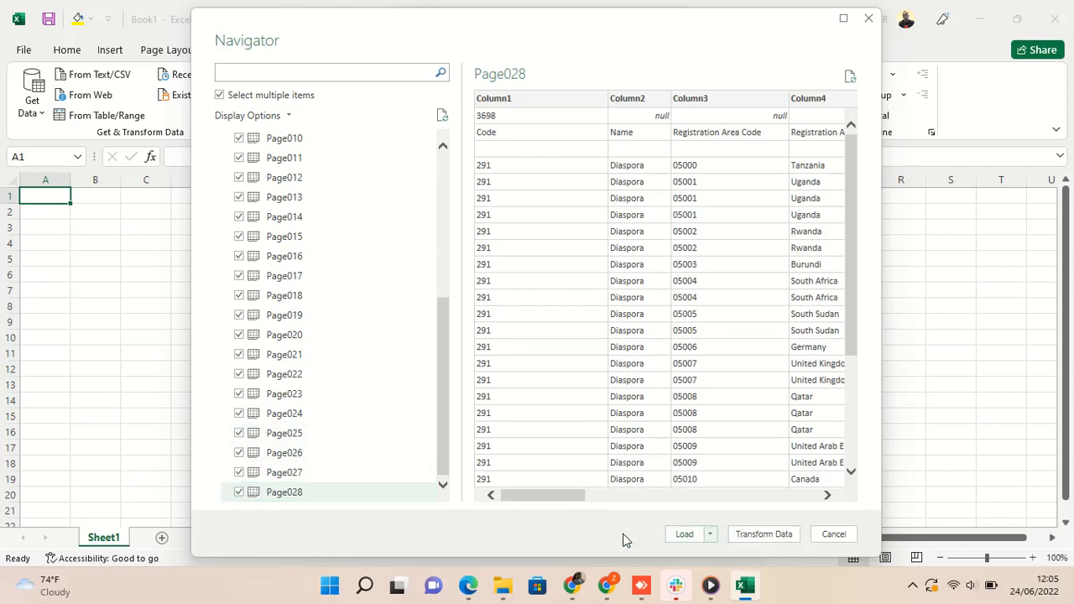
click(764, 535)
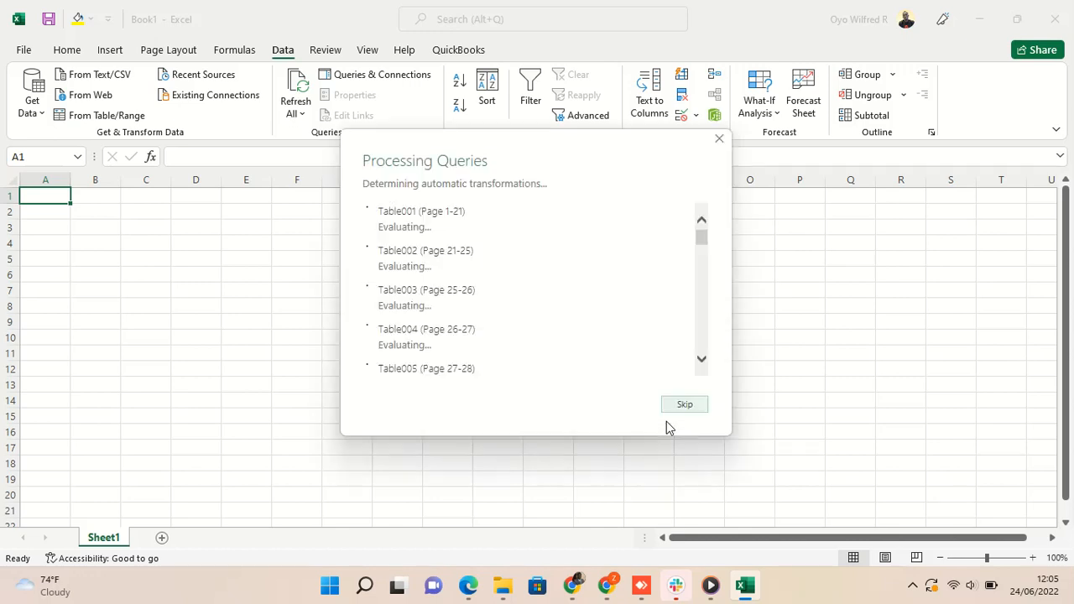
scroll(628, 319, down, 2)
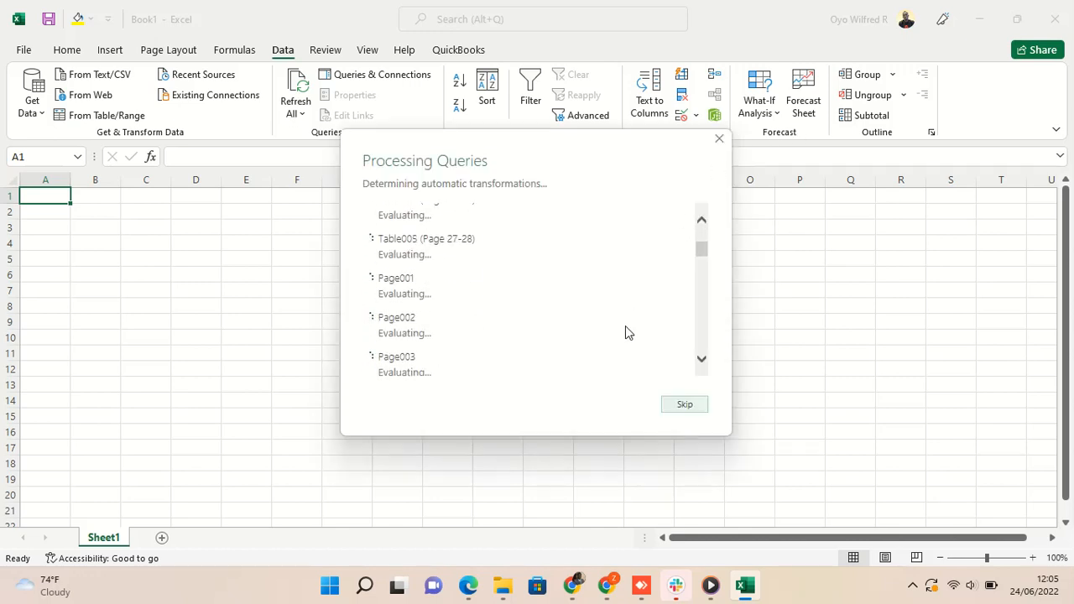
scroll(631, 331, down, 10)
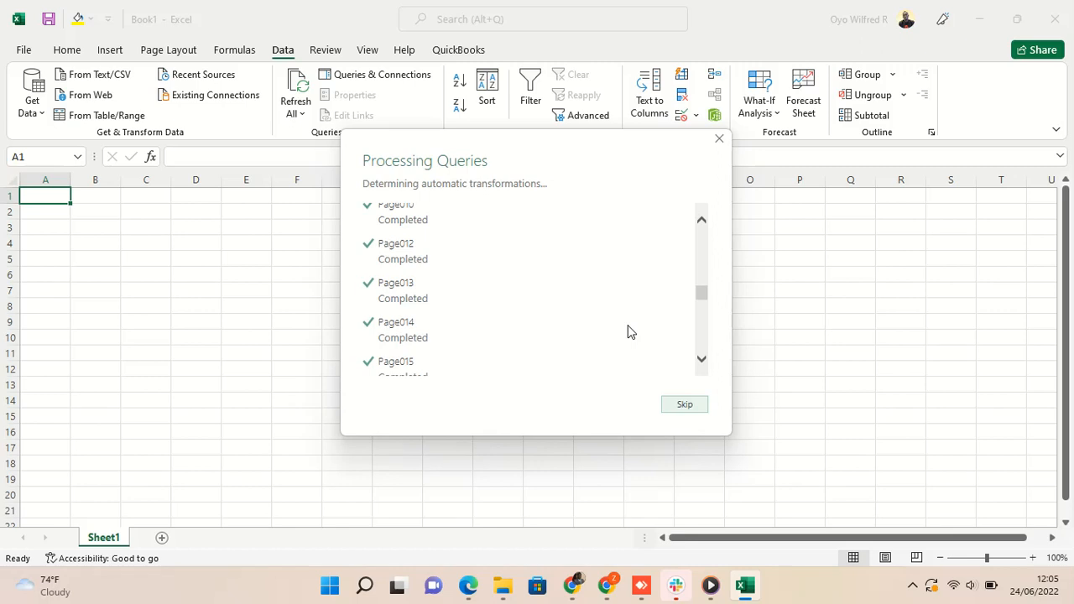
scroll(631, 331, down, 6)
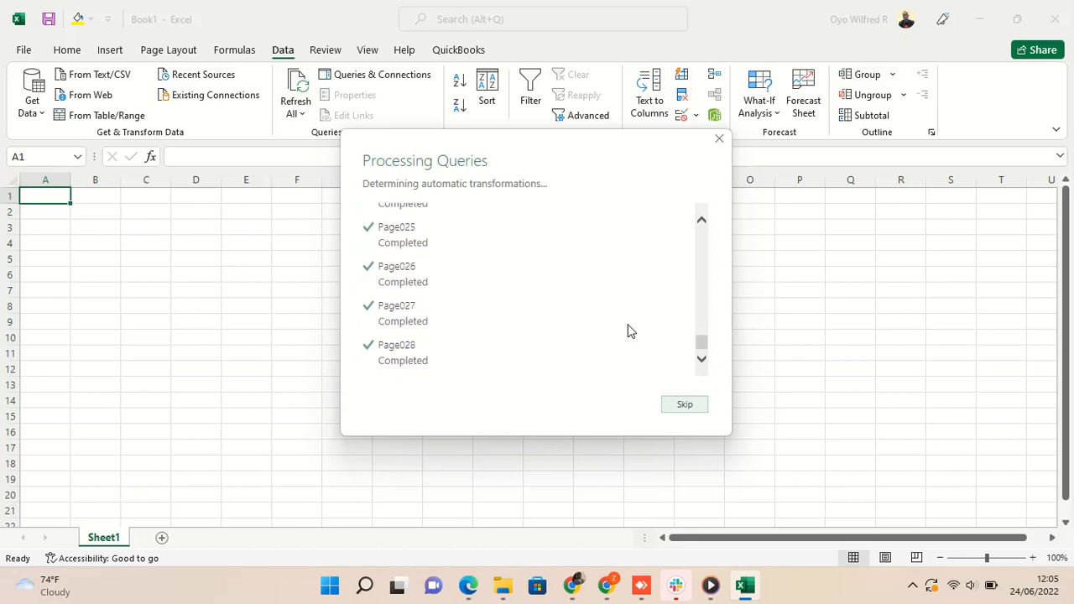
scroll(632, 330, up, 18)
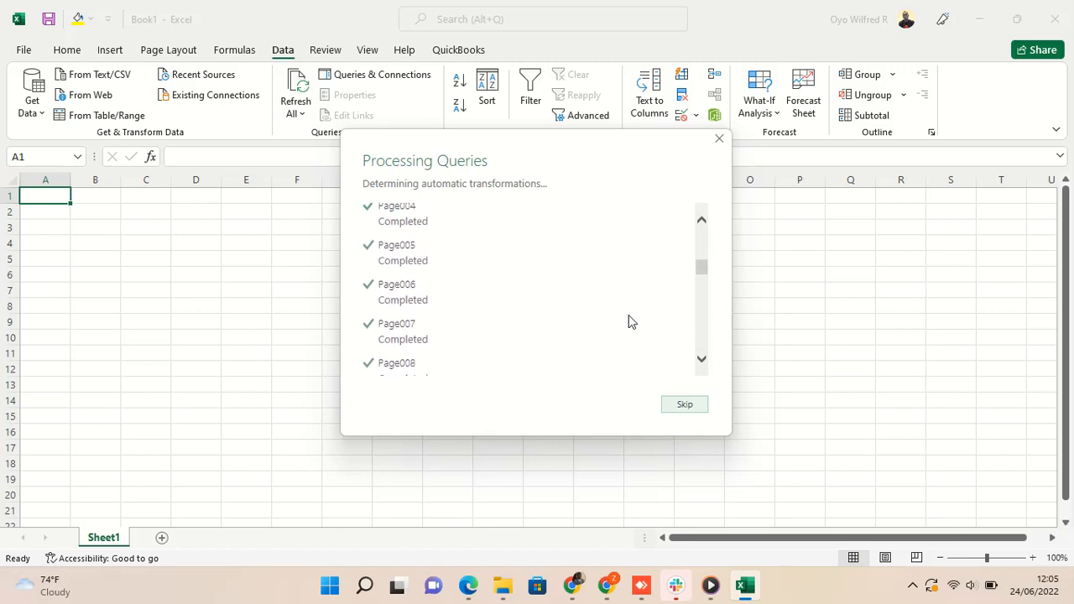
scroll(631, 323, up, 3)
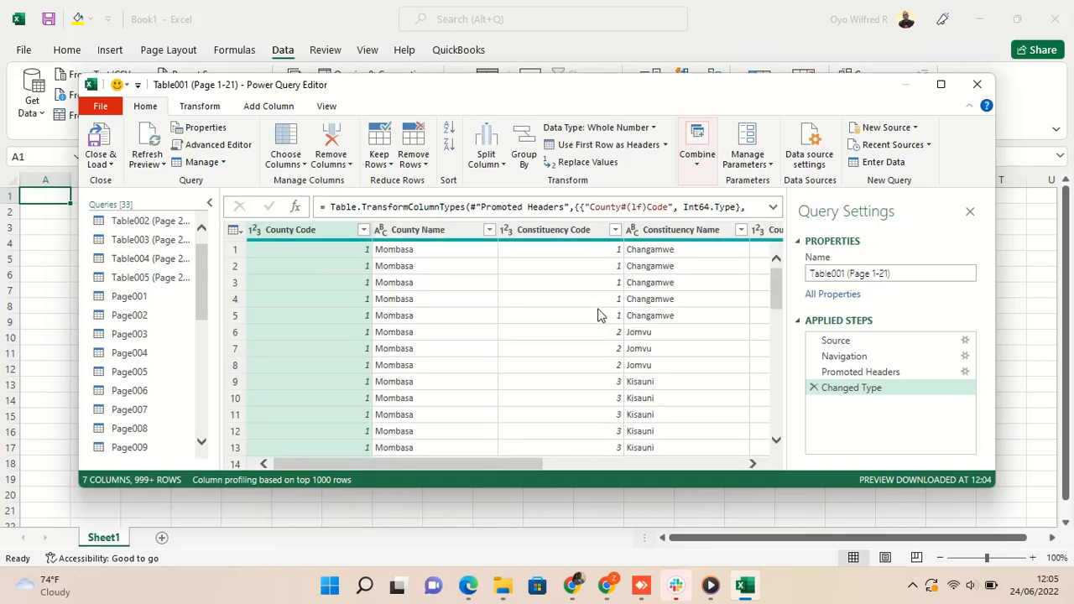
- Look over the Table001 rows, load all the queries into the workbook unchanged and follow their loading status
scroll(710, 338, down, 9)
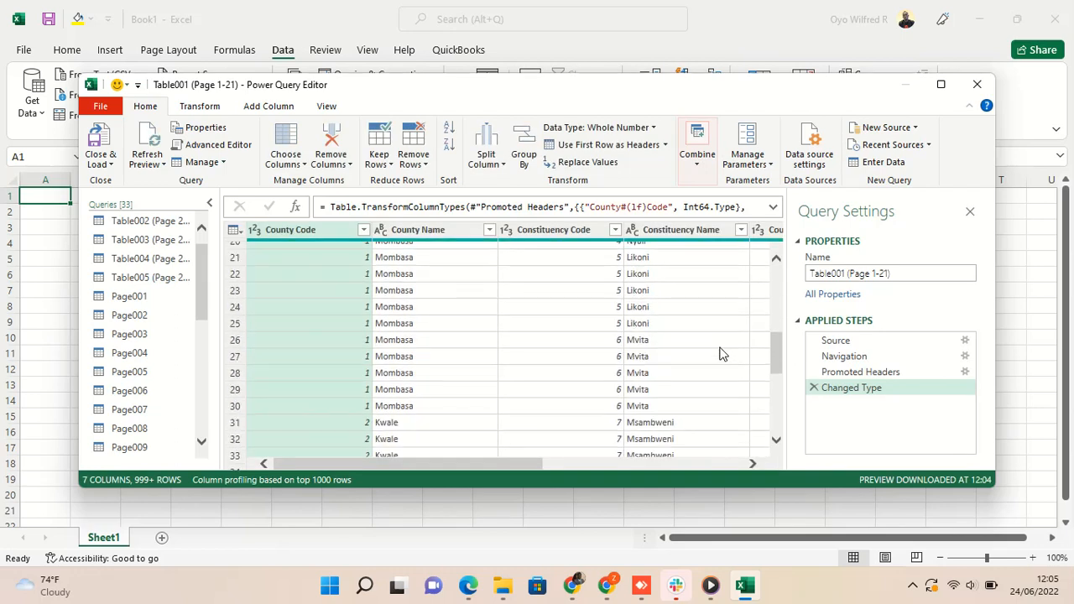
scroll(720, 353, down, 3)
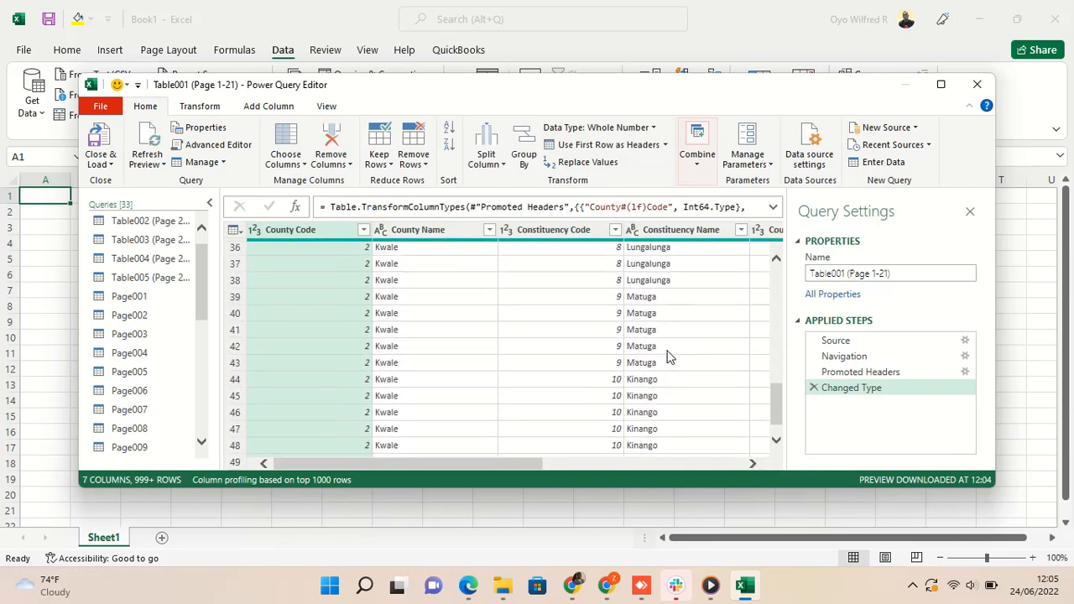
click(693, 163)
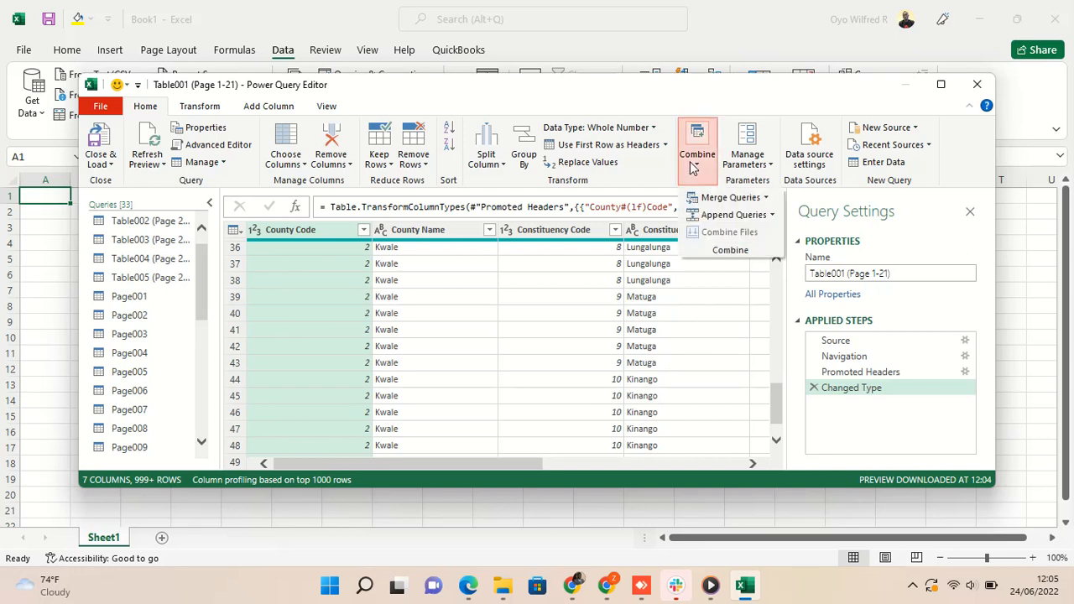
click(694, 166)
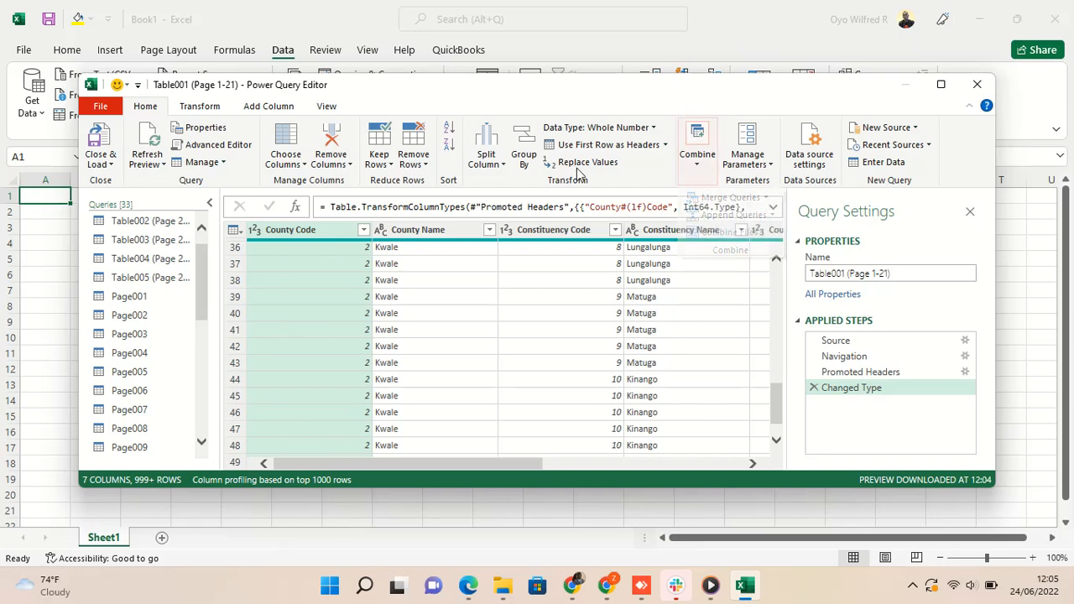
click(98, 147)
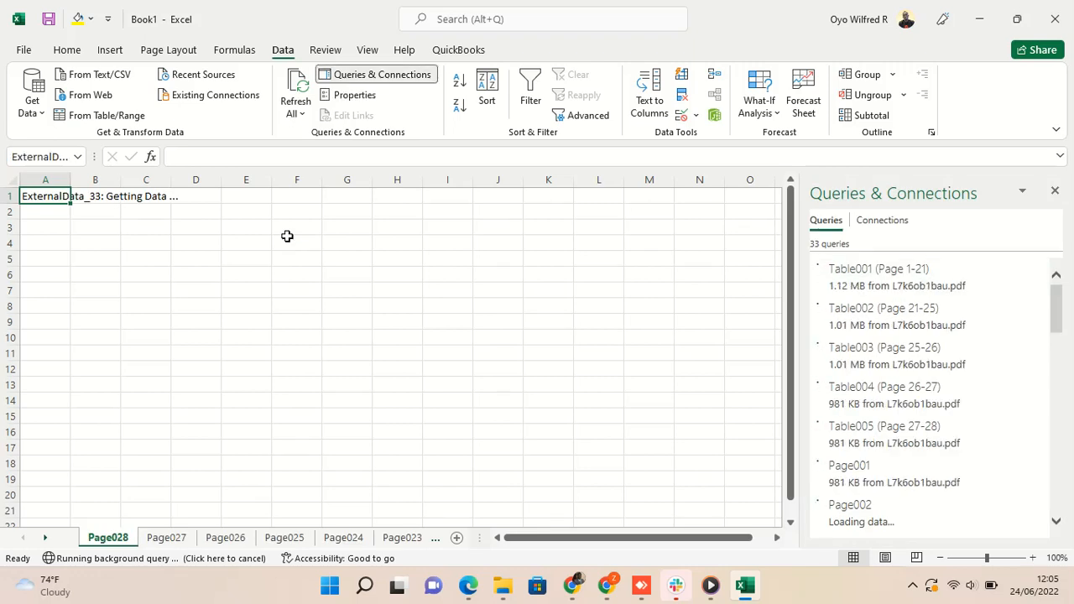
scroll(961, 412, down, 5)
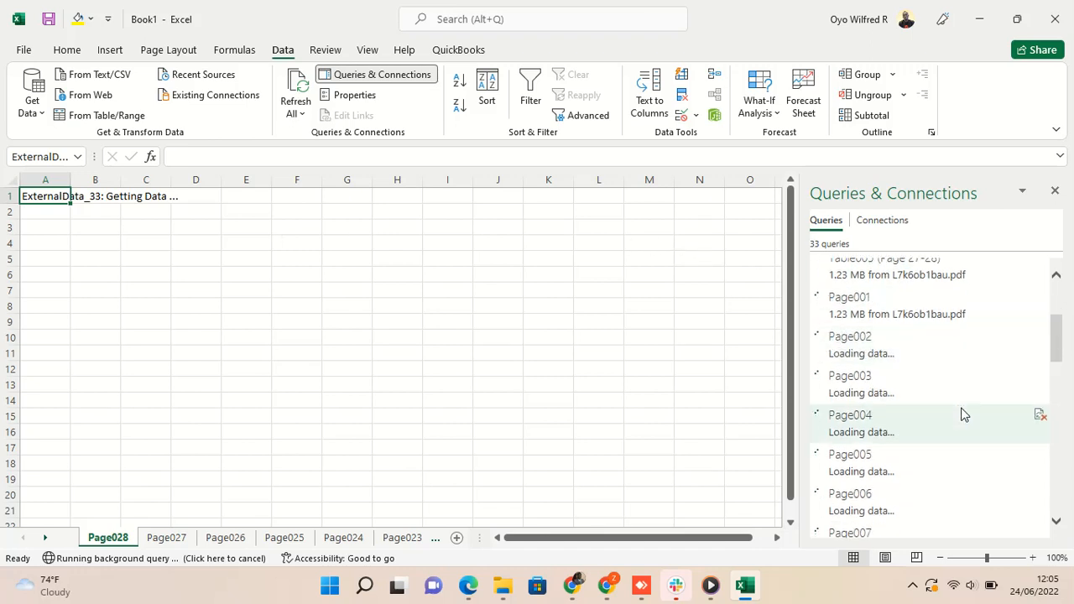
scroll(961, 423, down, 10)
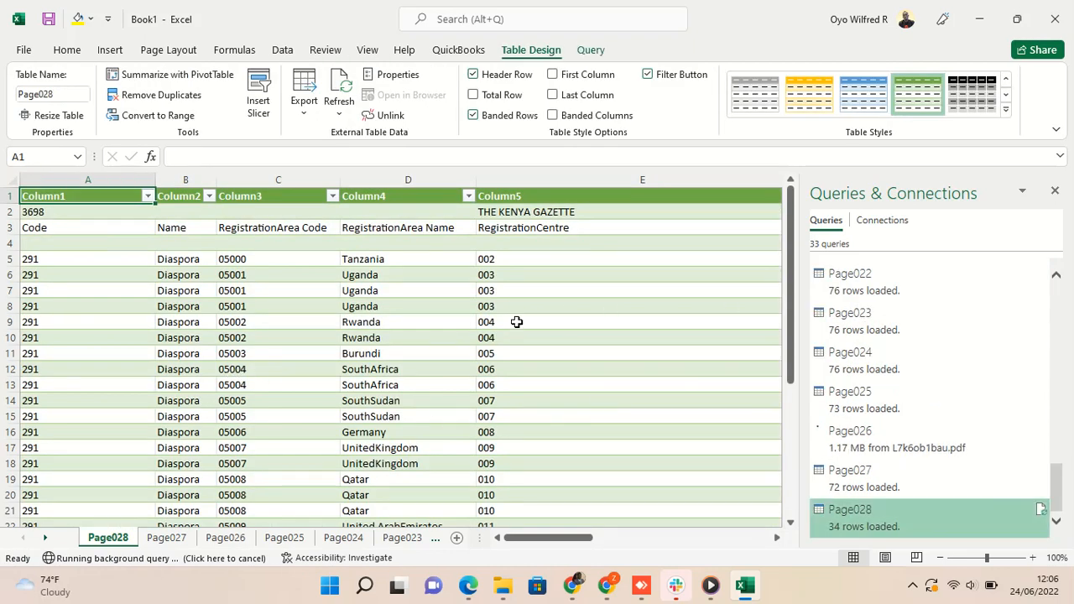
- Examine the imported rows on the Page028 and Page027 worksheets from the header down to the last row
scroll(465, 358, down, 4)
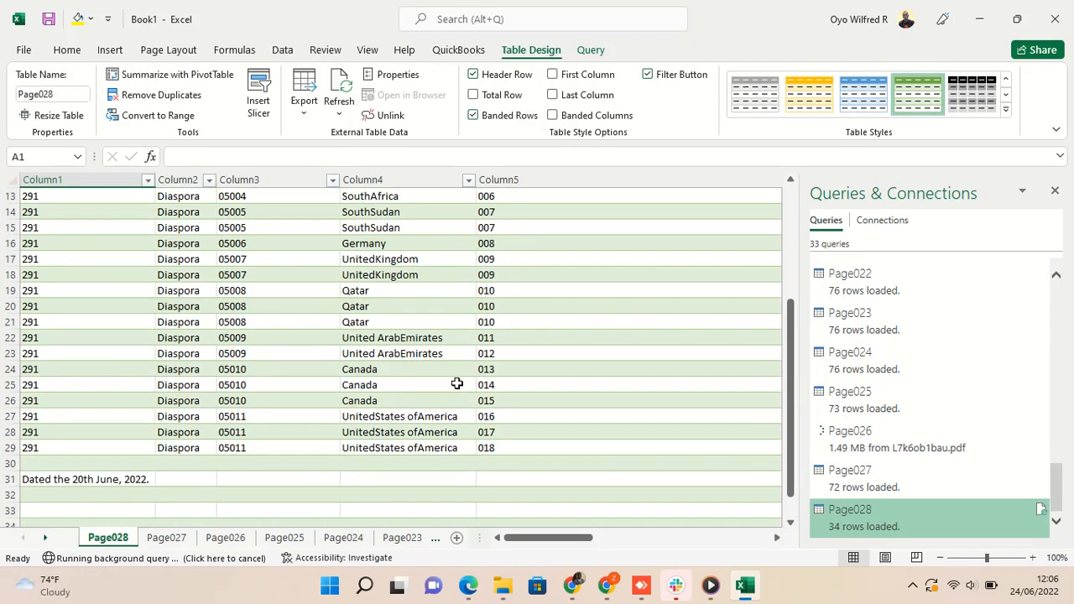
scroll(457, 383, down, 4)
scroll(456, 384, up, 5)
scroll(457, 384, up, 3)
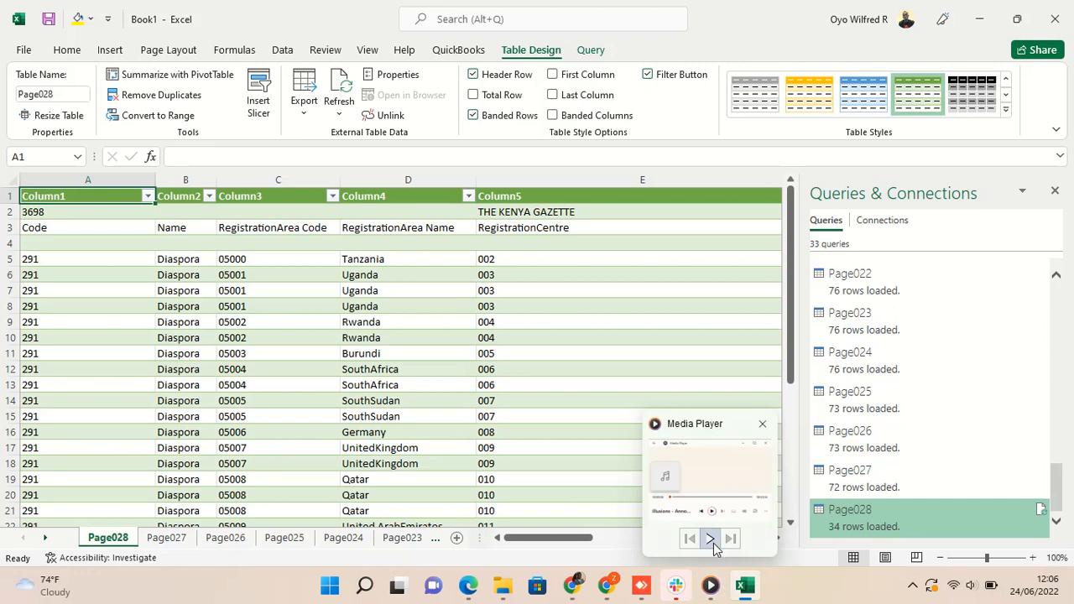
click(166, 537)
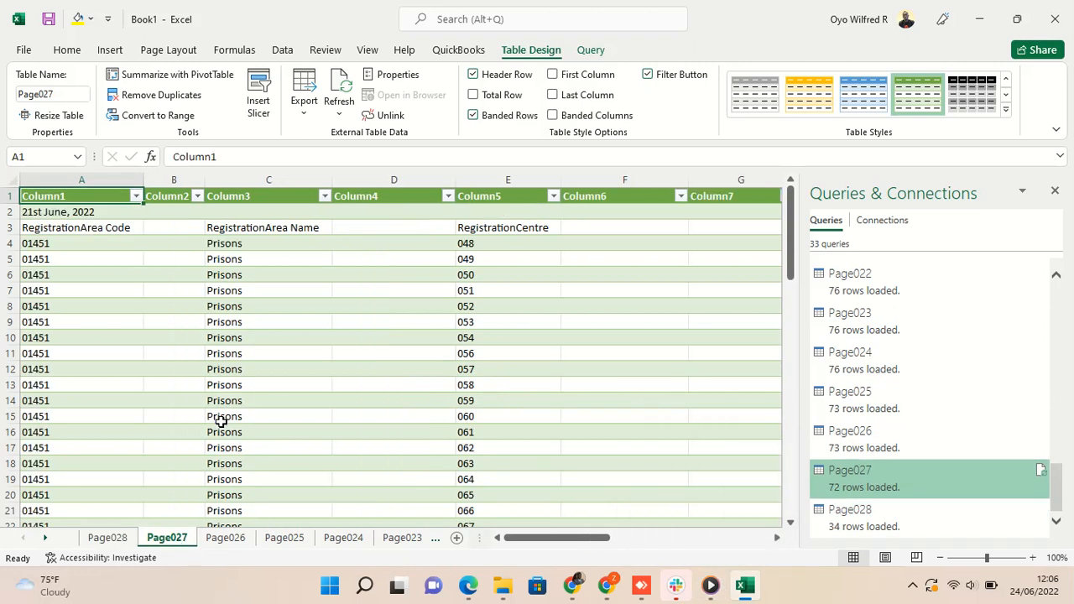
scroll(273, 441, down, 11)
scroll(272, 441, down, 11)
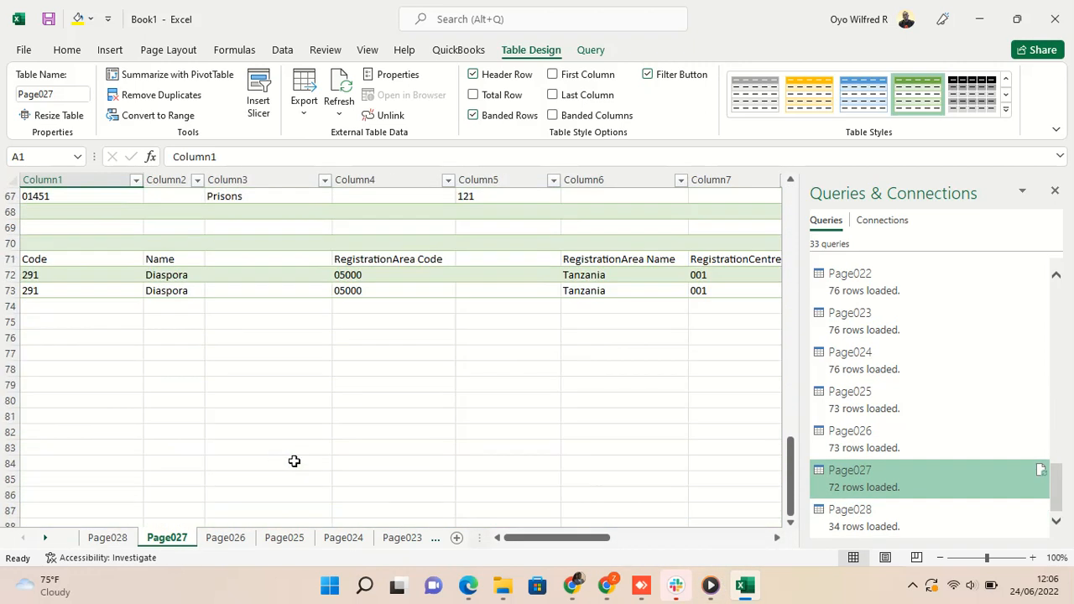
scroll(294, 461, up, 5)
scroll(310, 464, up, 16)
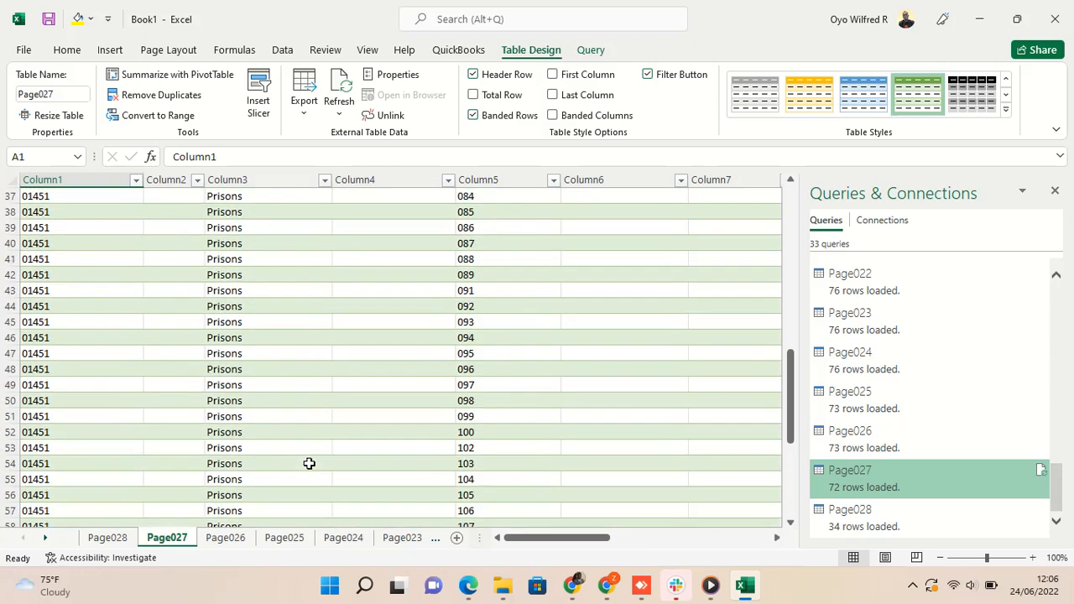
scroll(327, 467, up, 1)
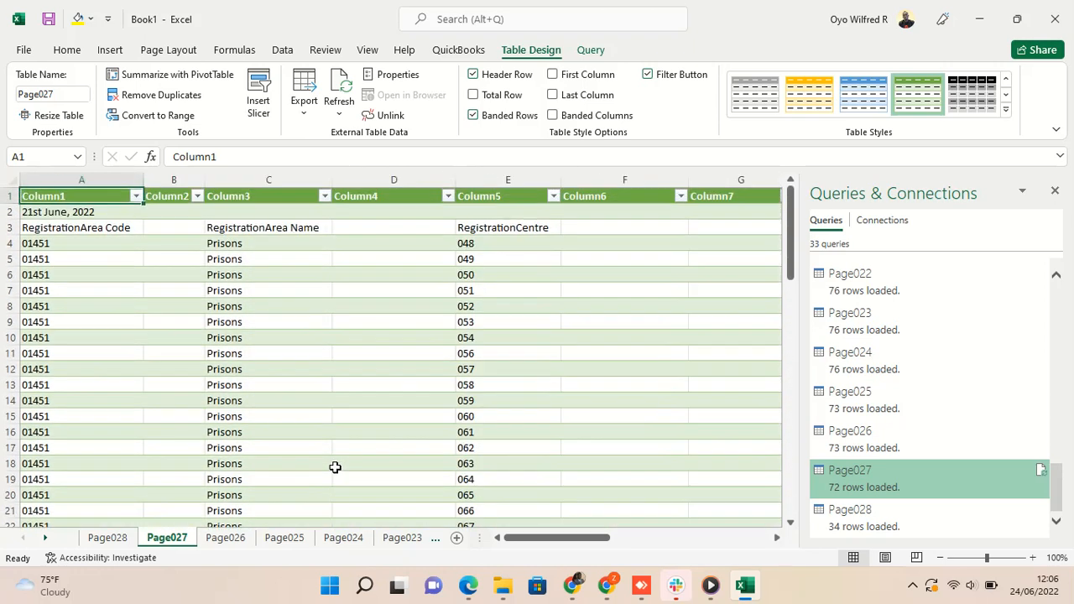
- Examine the columns of the Page027 worksheet across its full width
click(272, 352)
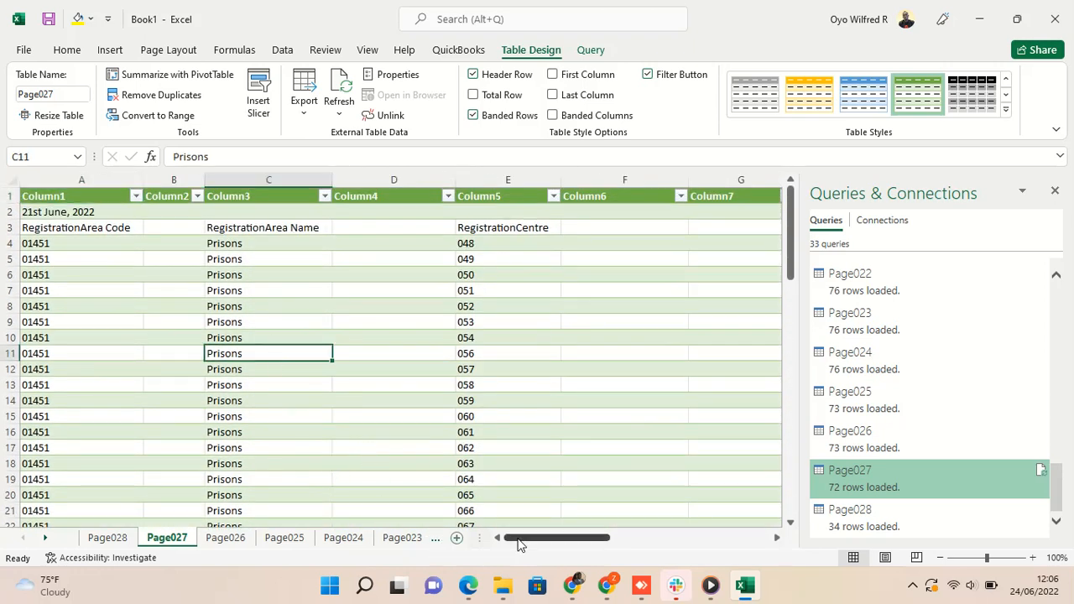
drag(554, 544, 681, 541)
drag(712, 538, 555, 538)
- Switch to the L7k6ob1bau PDF in Microsoft Edge and look over its voter tables from page 1 to page 23
click(469, 587)
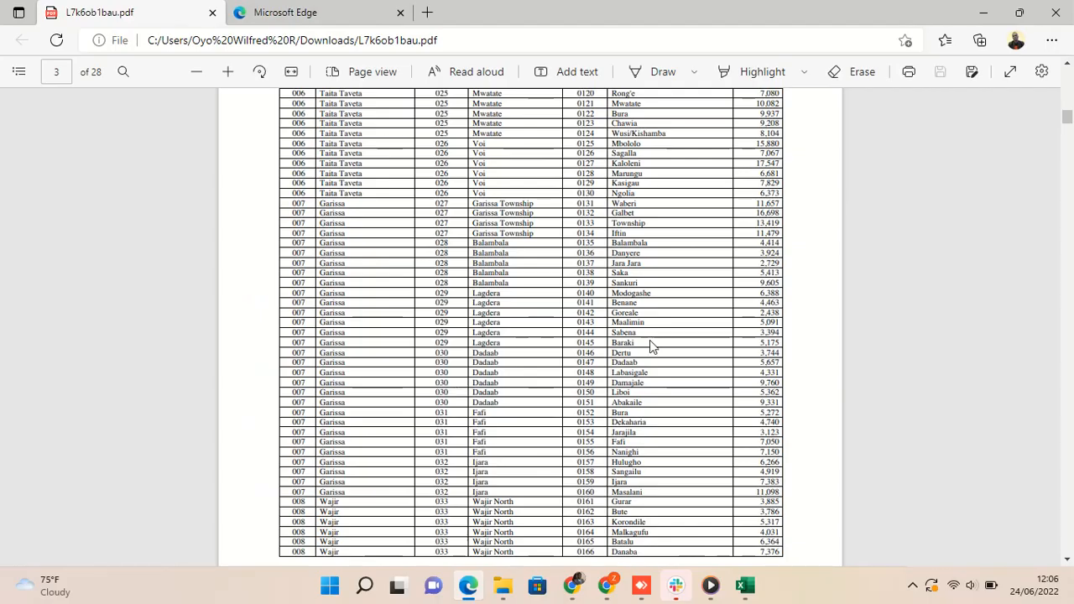
scroll(659, 338, up, 20)
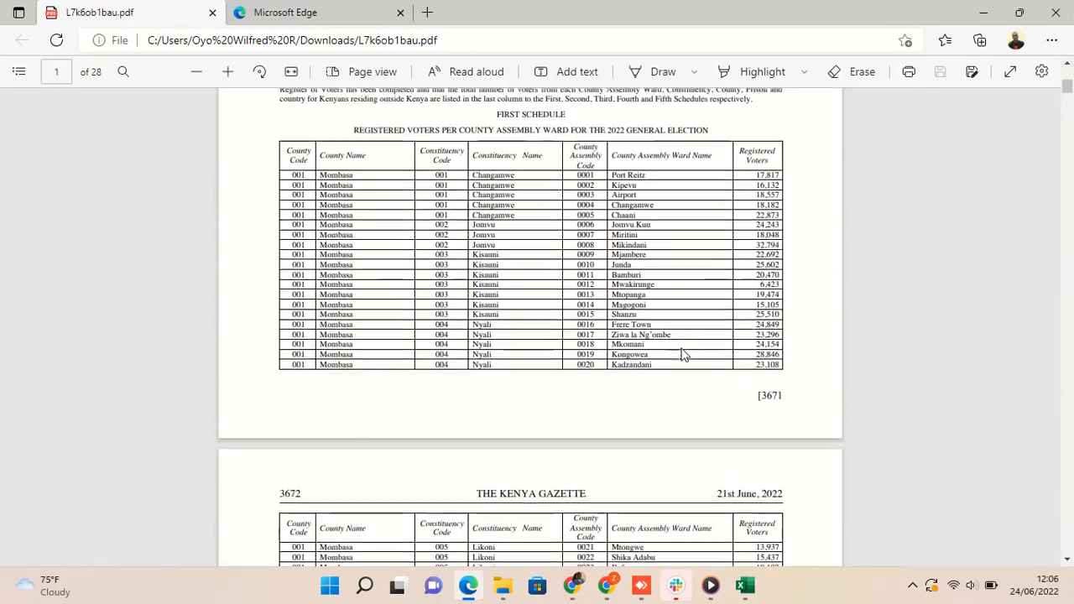
scroll(684, 352, up, 5)
scroll(926, 221, down, 20)
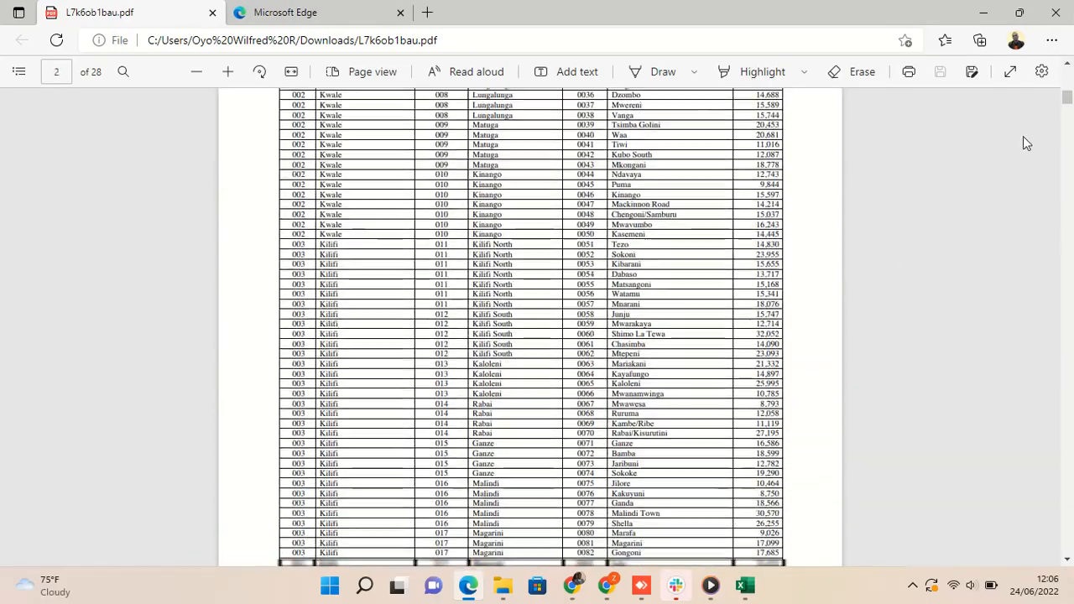
scroll(826, 318, down, 20)
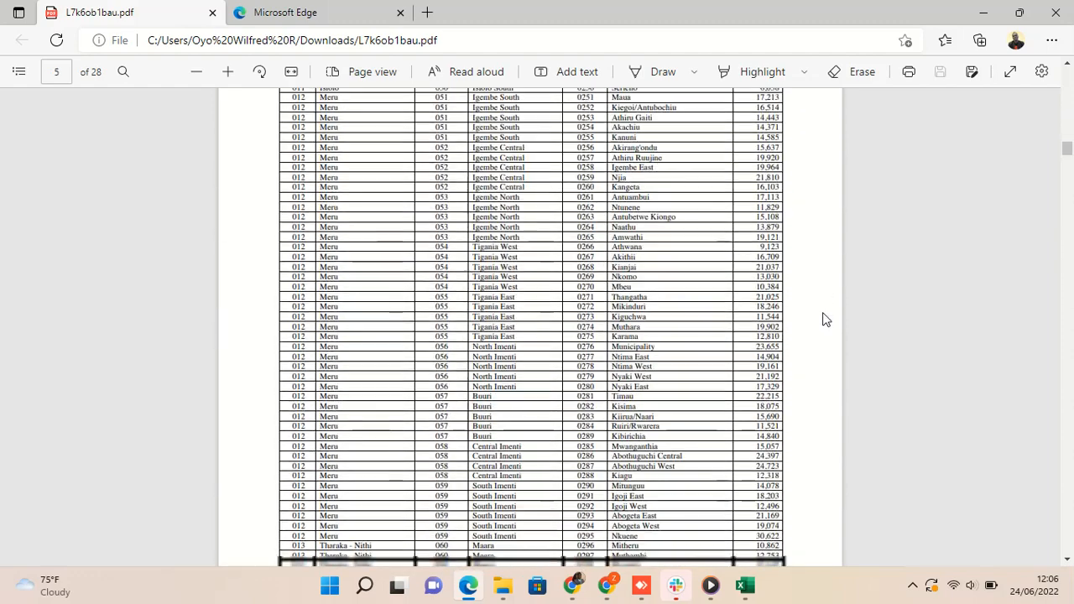
scroll(826, 319, down, 10)
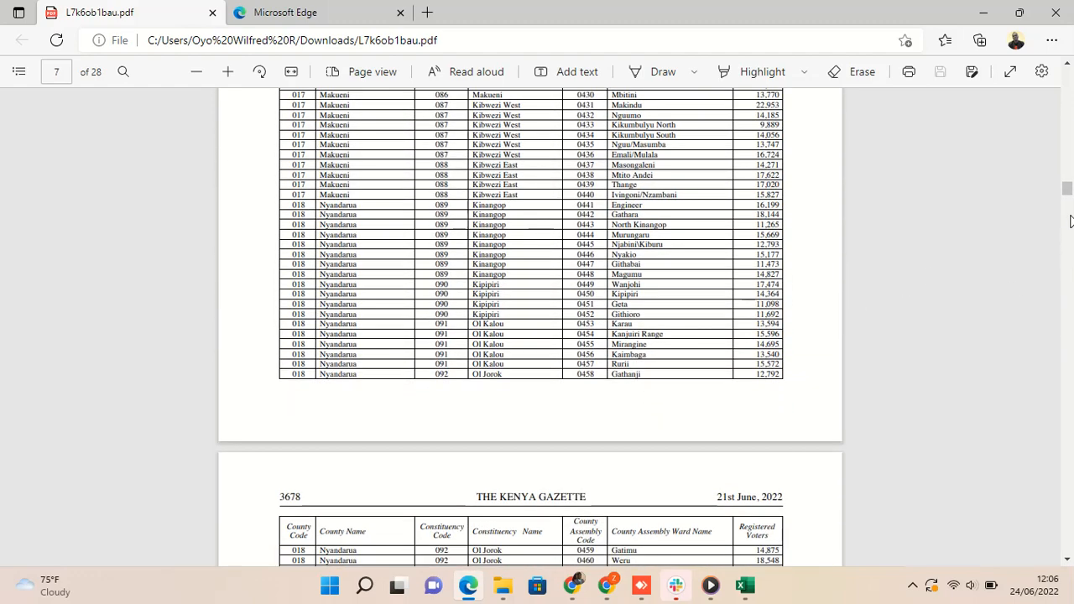
drag(1068, 192, 1055, 462)
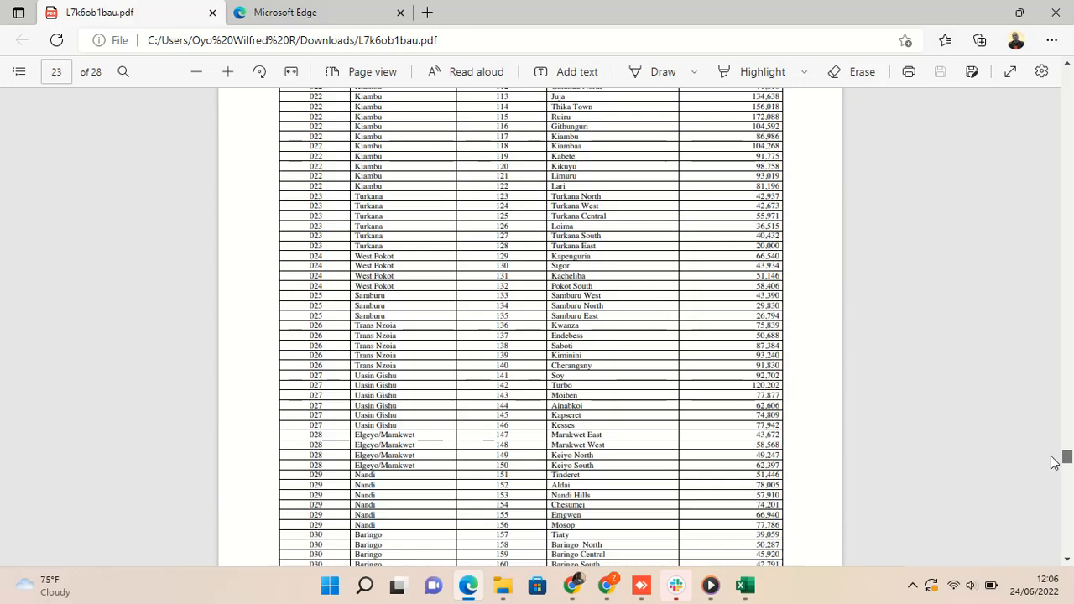
scroll(395, 309, up, 5)
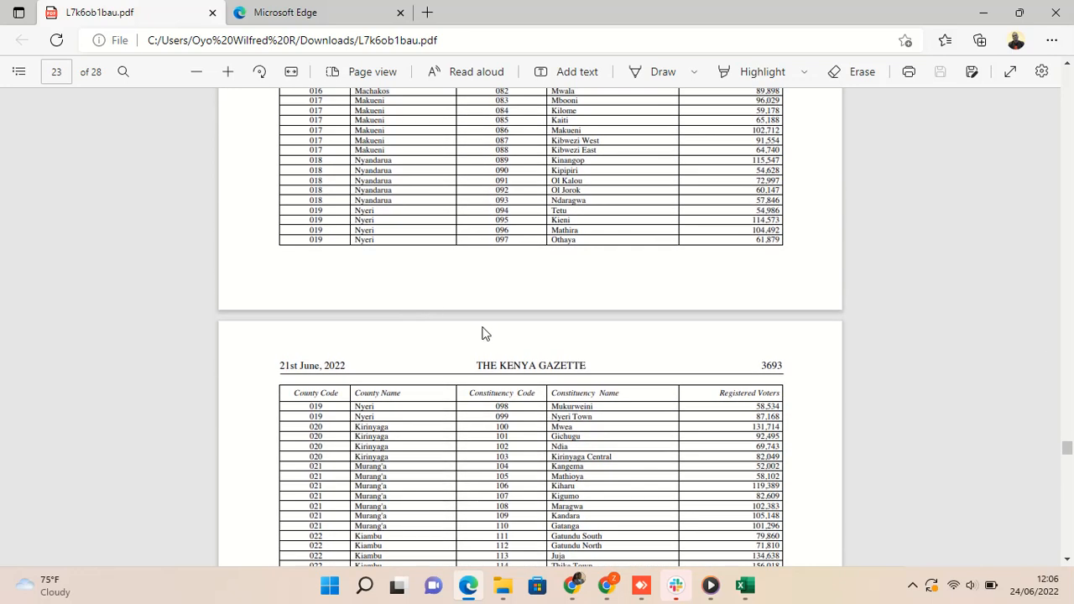
scroll(483, 333, down, 5)
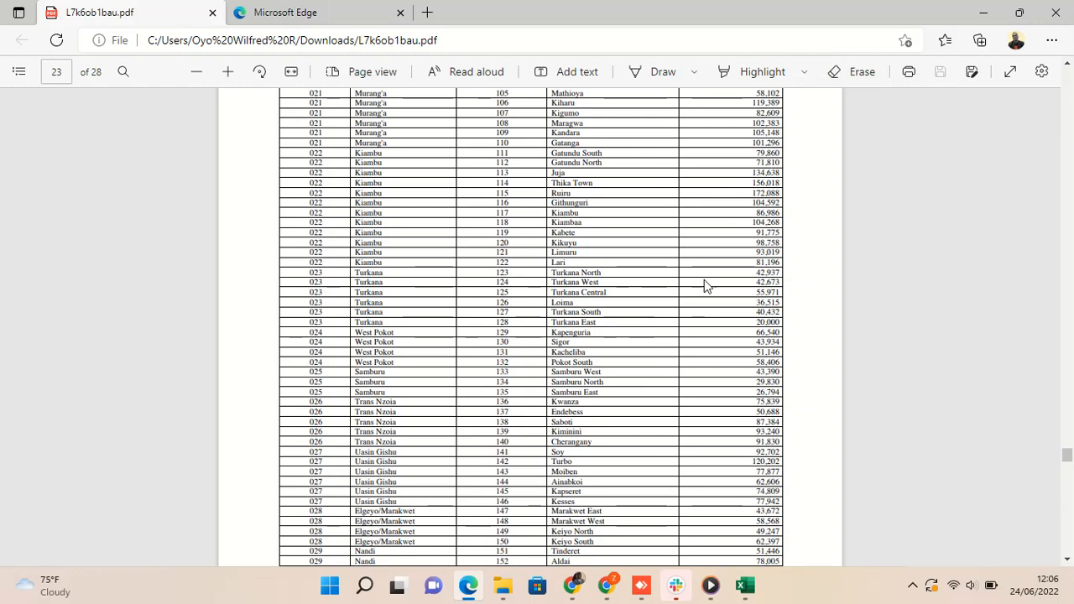
- Examine the Prisons table on page 26 of the PDF at a larger size, then return to the Excel workbook
scroll(719, 252, down, 20)
scroll(810, 377, down, 20)
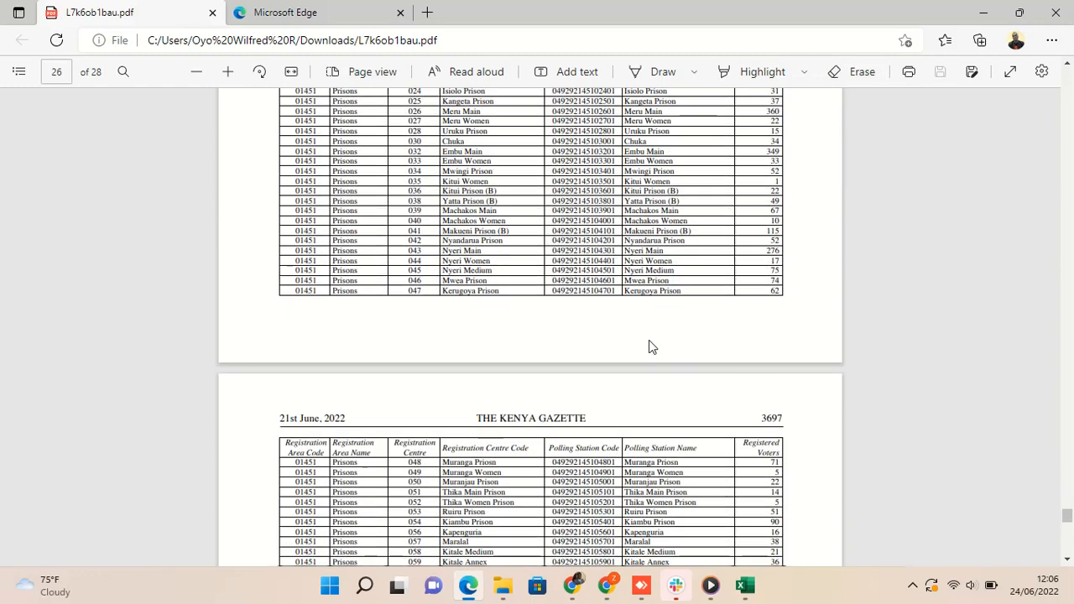
scroll(649, 341, up, 2)
drag(627, 342, 477, 348)
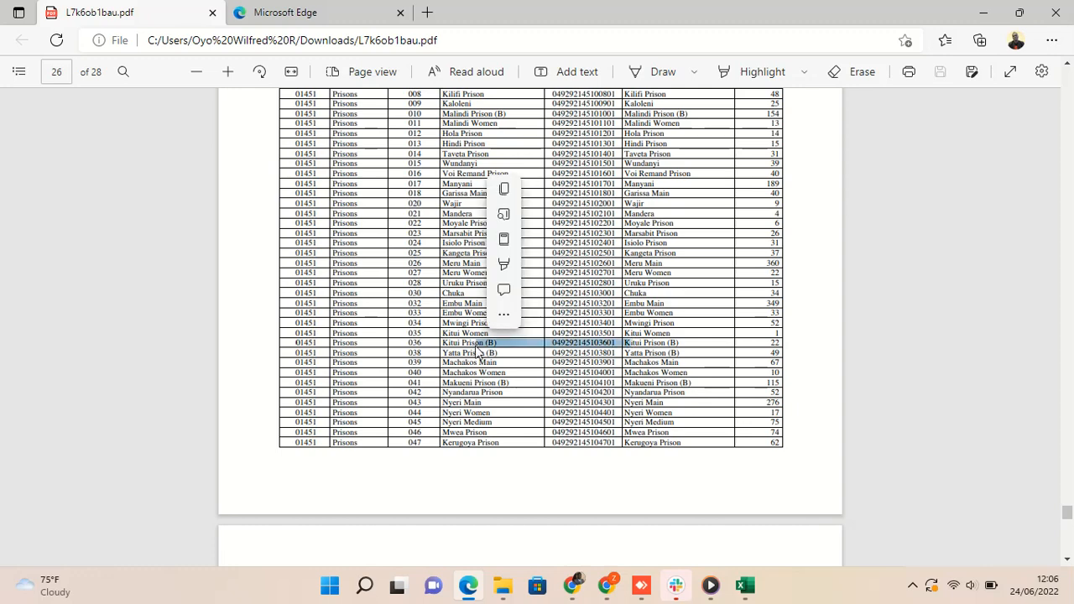
click(732, 333)
scroll(691, 283, up, 2)
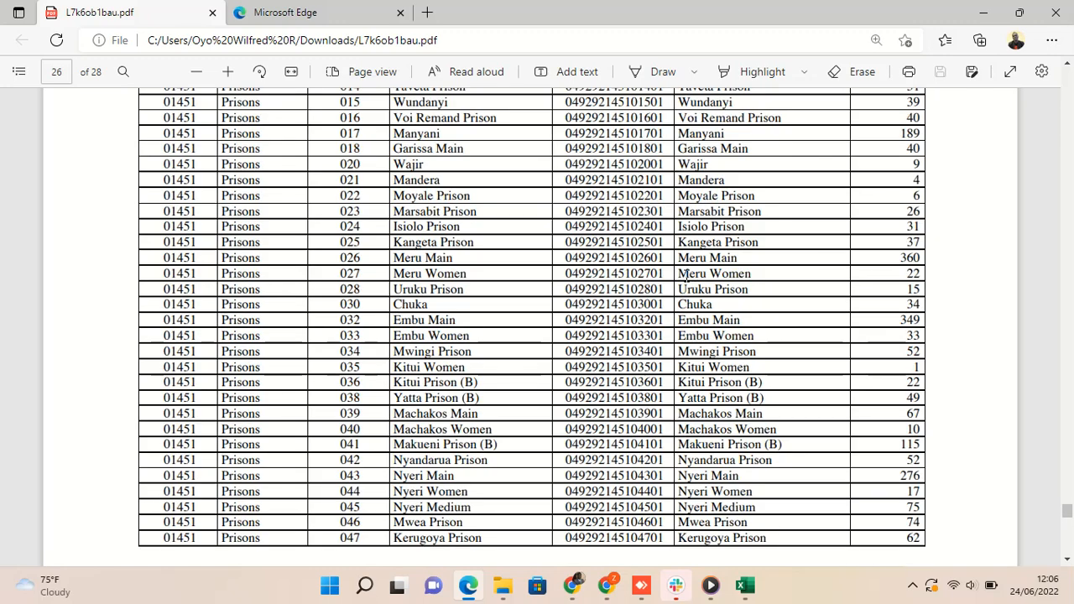
click(985, 12)
- Check the imported Diaspora rows on the Page028 worksheet through to the end of the table
click(445, 385)
scroll(336, 410, down, 1)
click(104, 538)
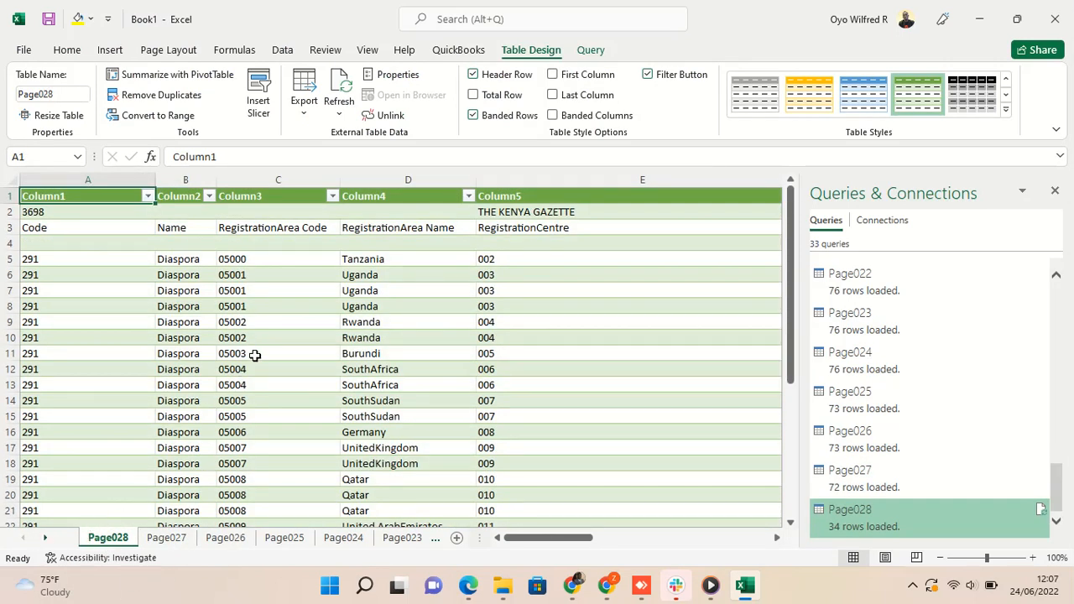
scroll(255, 355, down, 6)
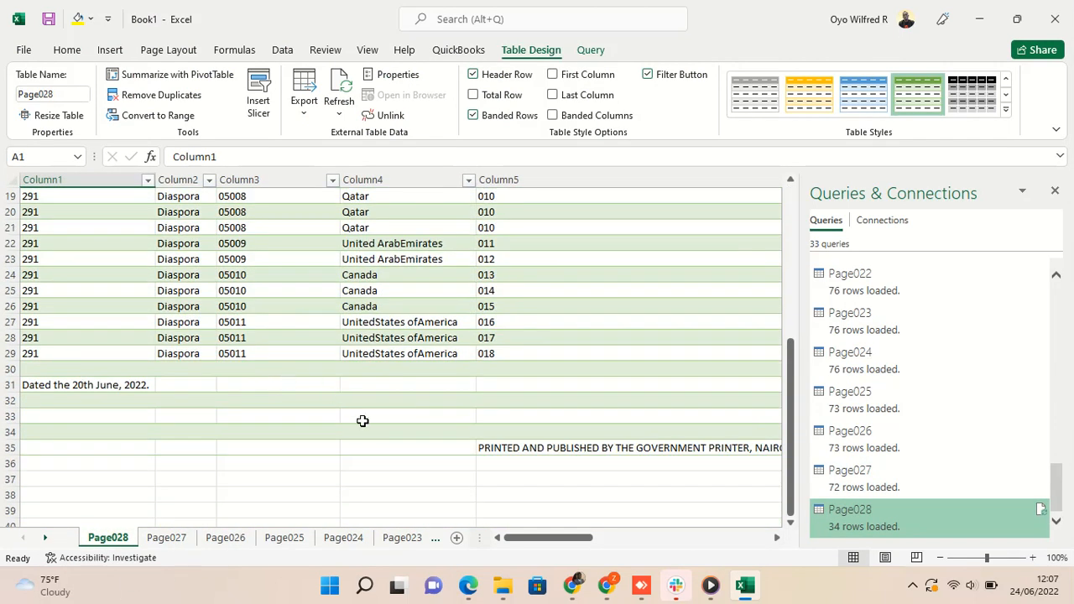
mouse_move(519, 538)
mouse_down()
mouse_move(608, 538)
mouse_move(509, 536)
mouse_up()
scroll(506, 435, up, 6)
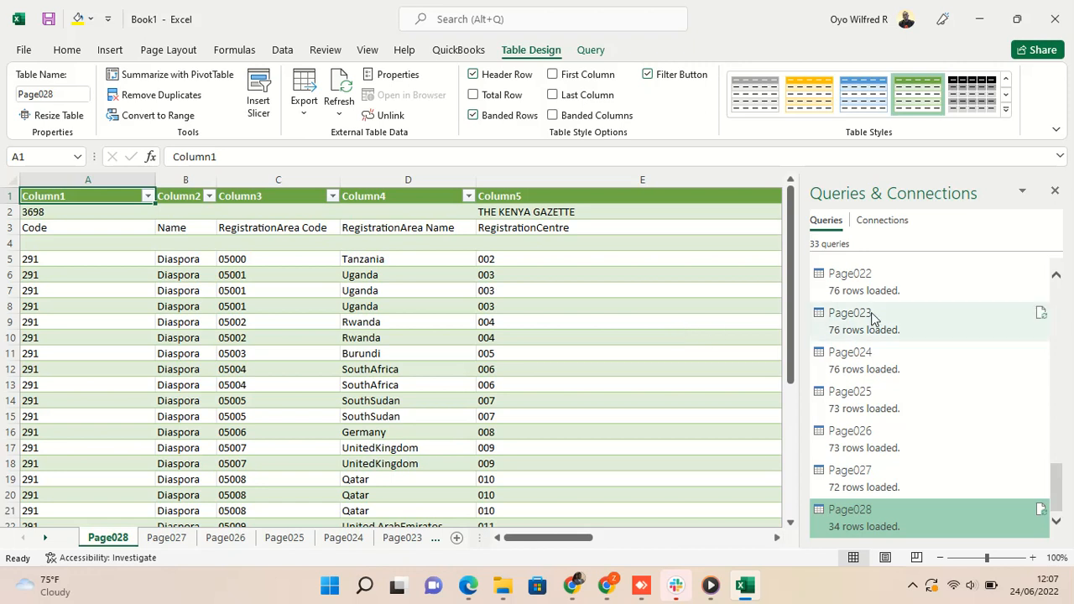
- Close the Queries & Connections pane and look across the remaining columns of Page028
click(1056, 192)
drag(727, 537, 1006, 519)
drag(766, 512, 353, 512)
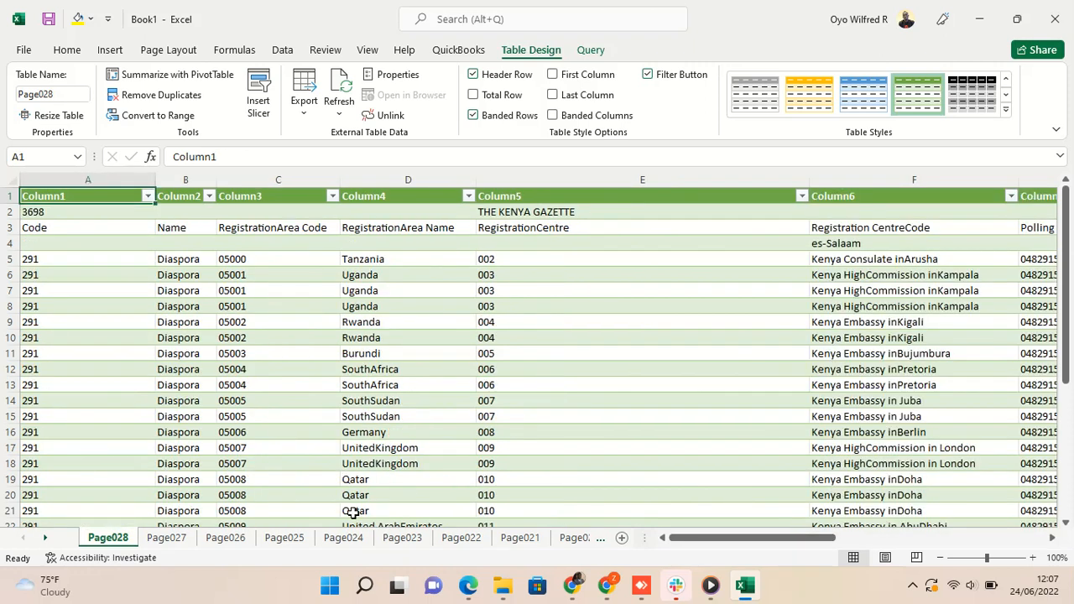
- Hide row 1 with the generic column headings on the Page028 worksheet
click(5, 196)
right_click(5, 195)
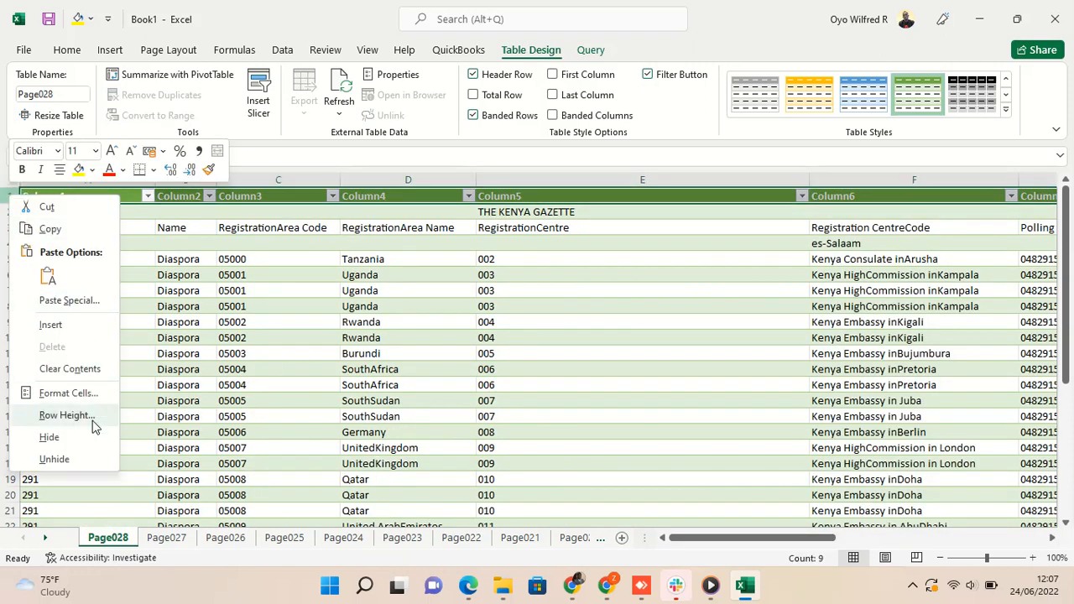
click(69, 437)
click(377, 400)
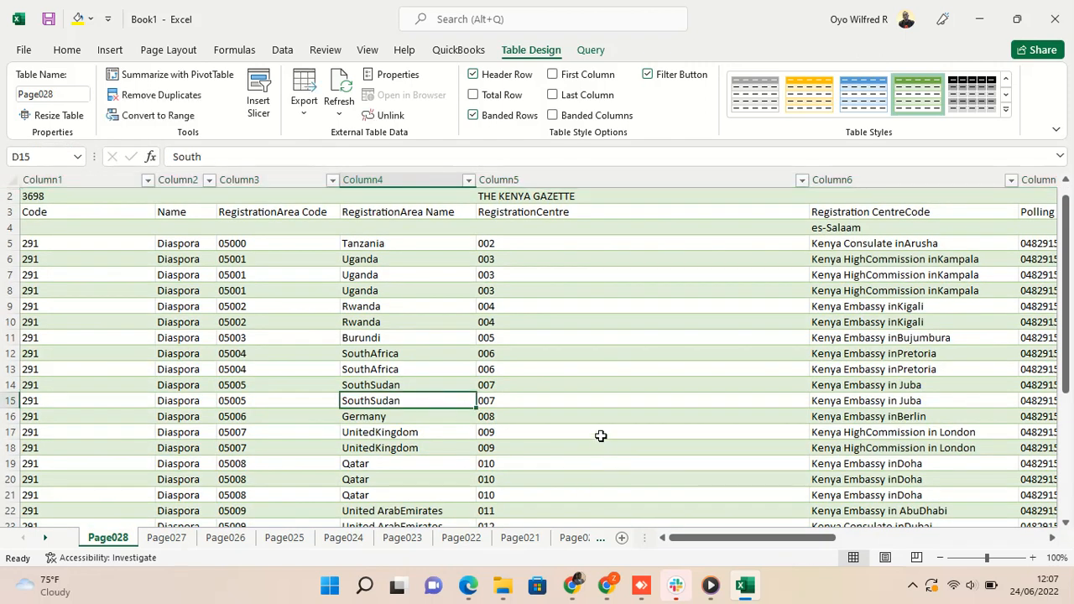
- Look through the imported worksheets from Page020 down to Page009, then return to Page012
click(577, 539)
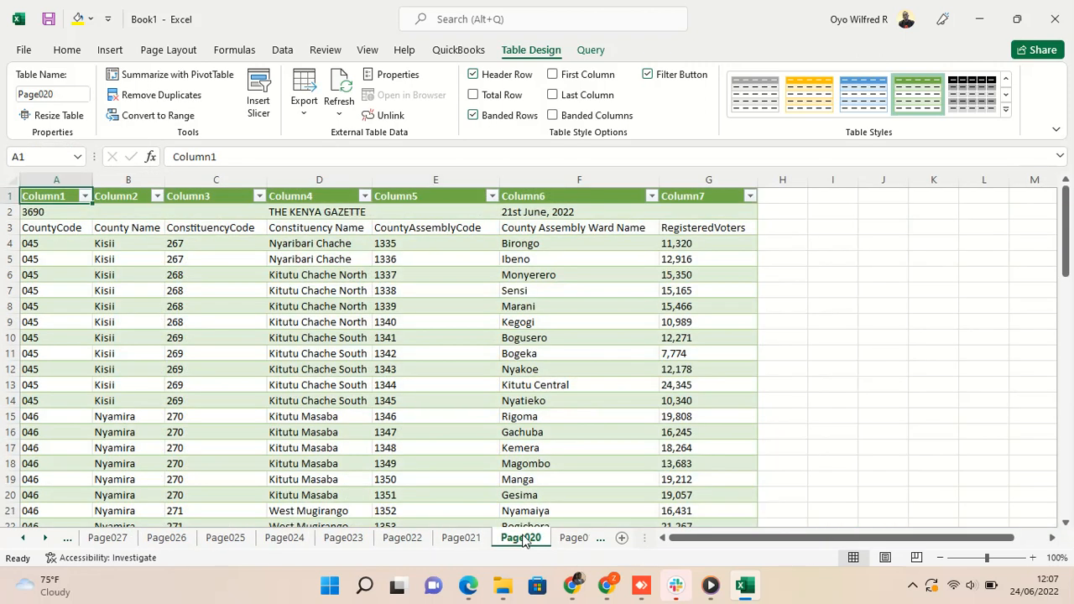
click(576, 539)
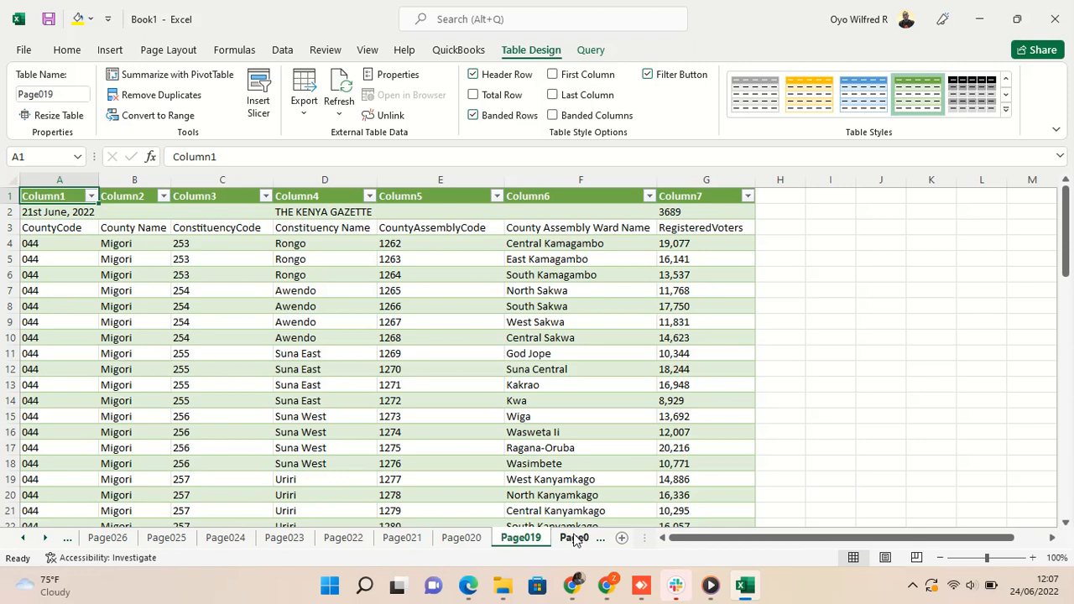
click(572, 539)
click(578, 541)
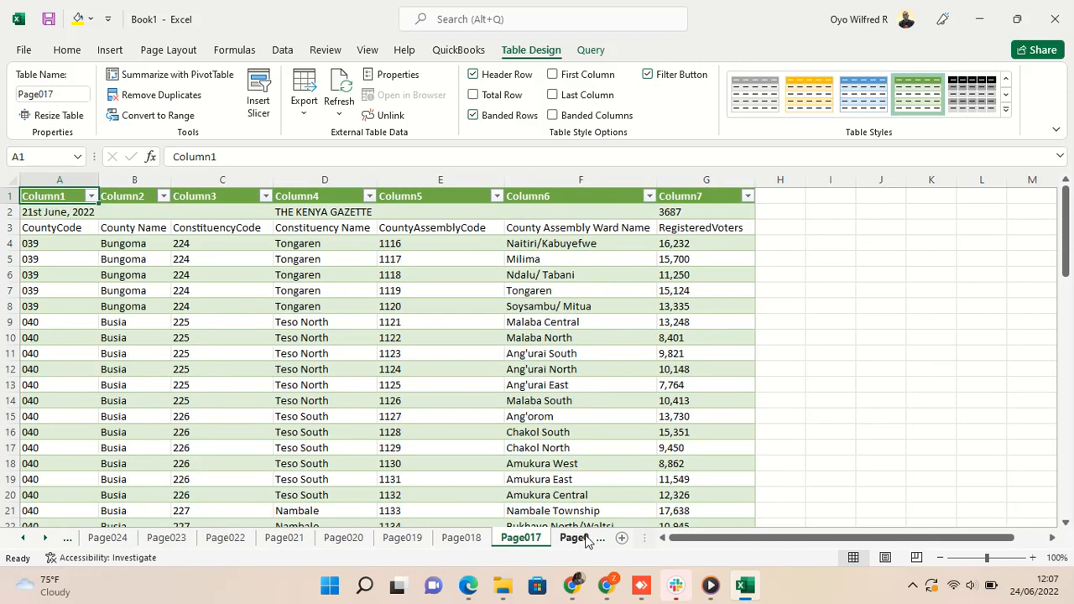
click(585, 542)
click(584, 543)
click(583, 543)
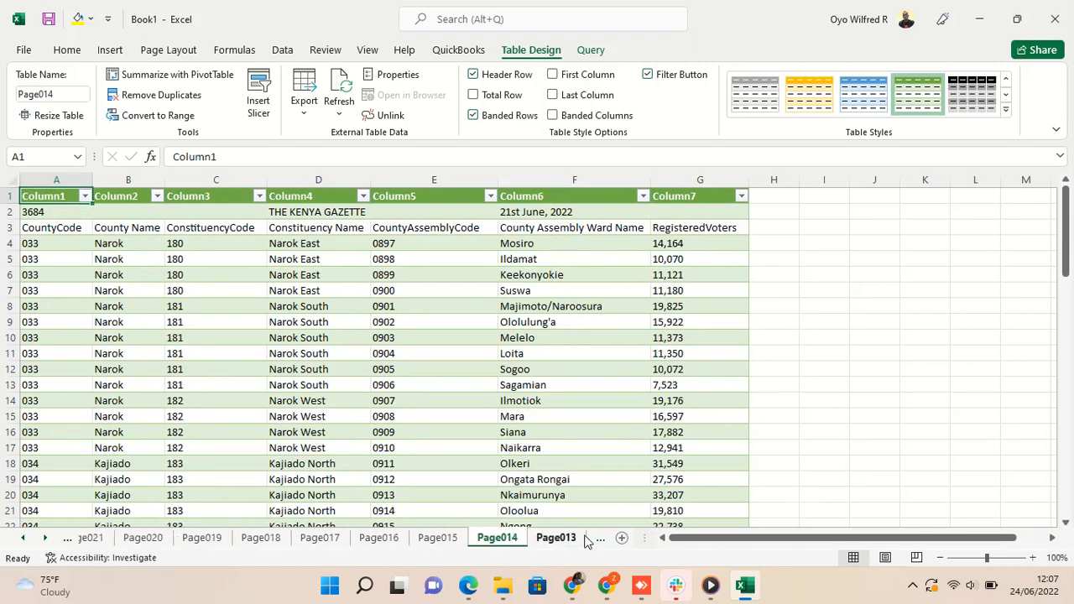
click(585, 540)
click(586, 540)
click(586, 542)
click(587, 544)
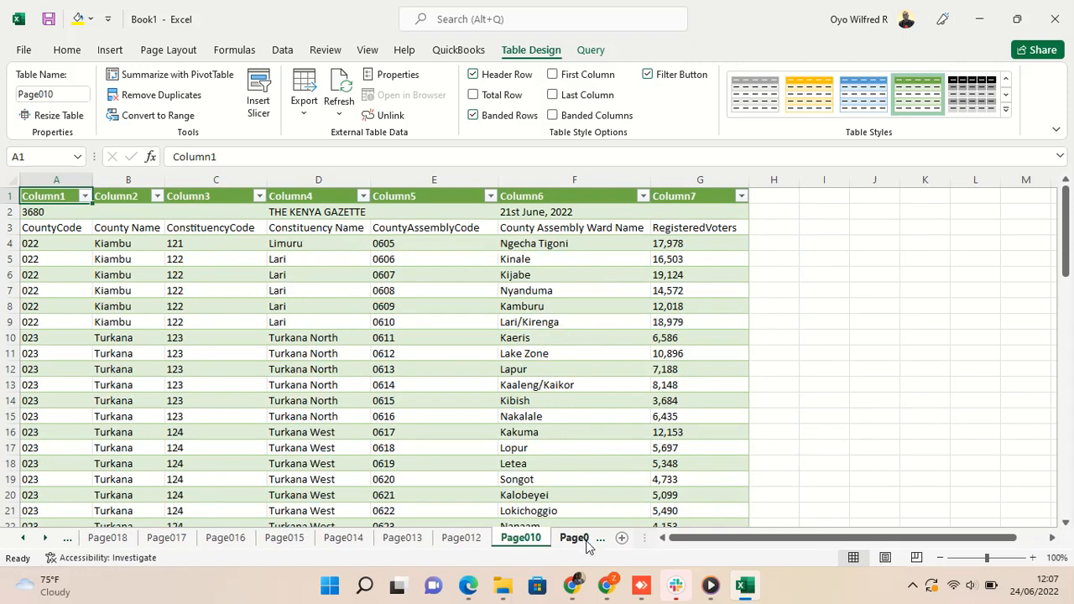
click(588, 543)
click(586, 542)
click(343, 538)
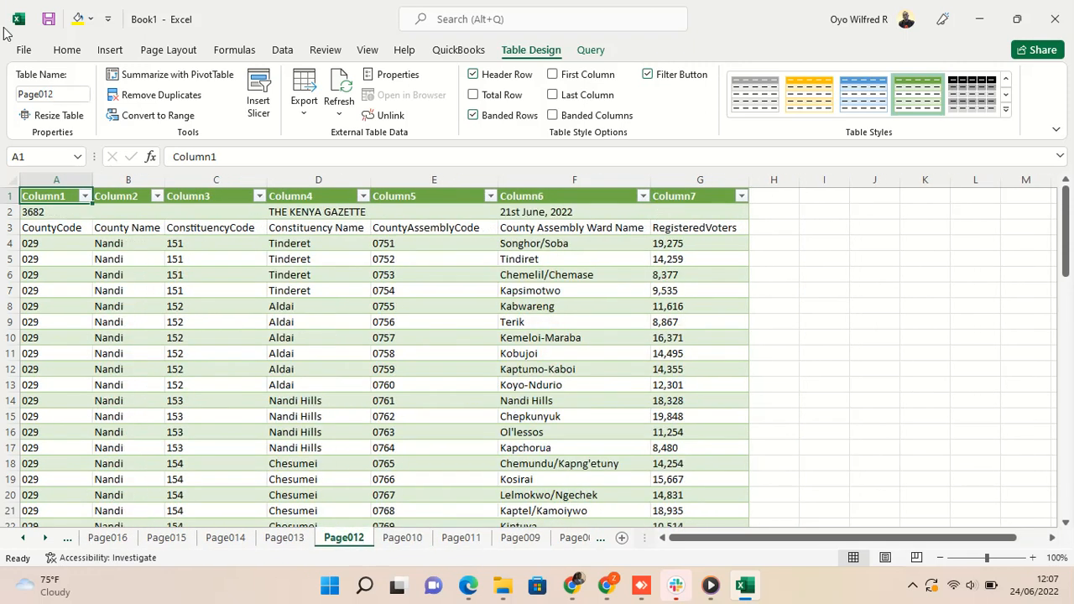
- Save the workbook to the Desktop as an Excel Workbook named Book1 and close Excel
click(23, 50)
click(65, 262)
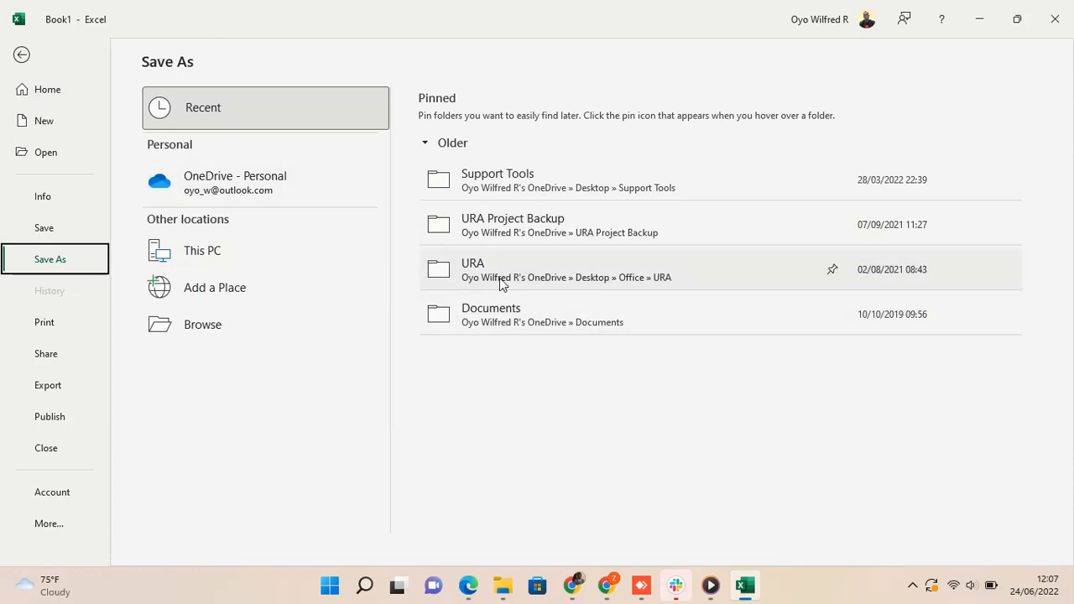
click(229, 252)
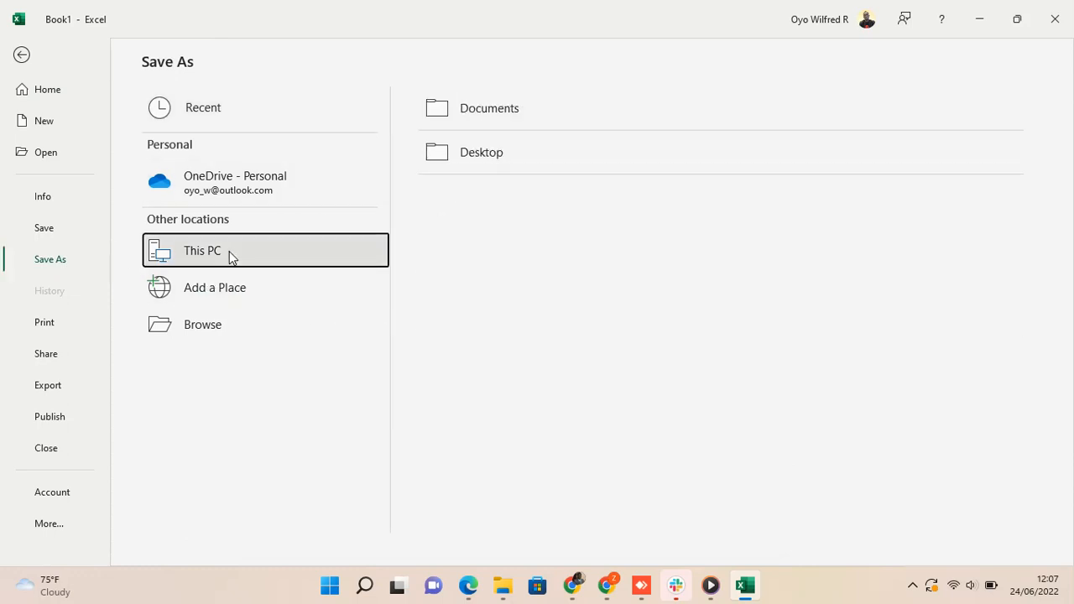
click(495, 151)
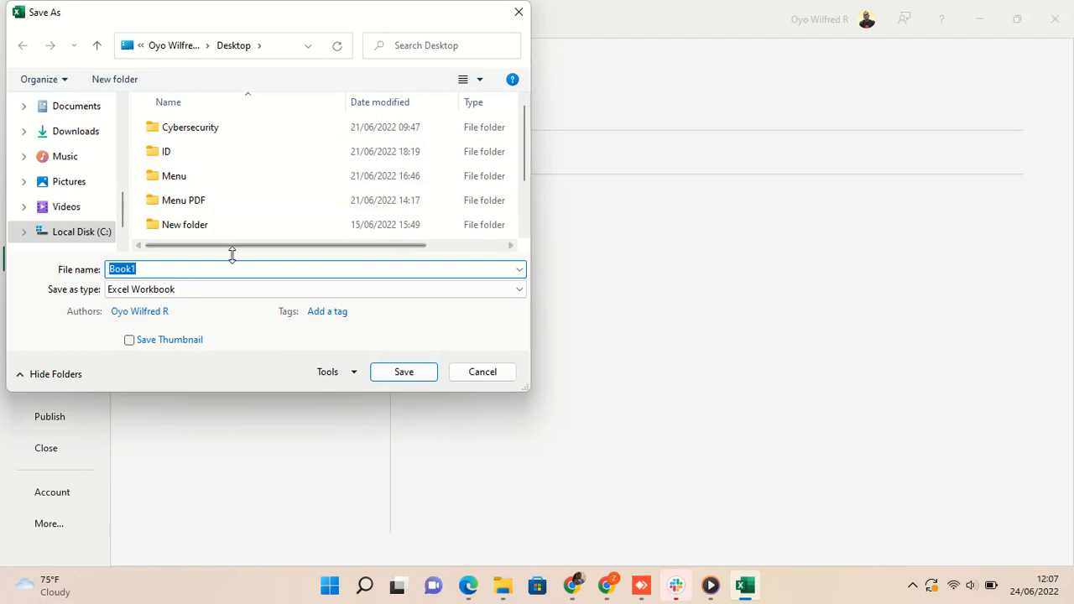
scroll(76, 168, up, 3)
click(80, 201)
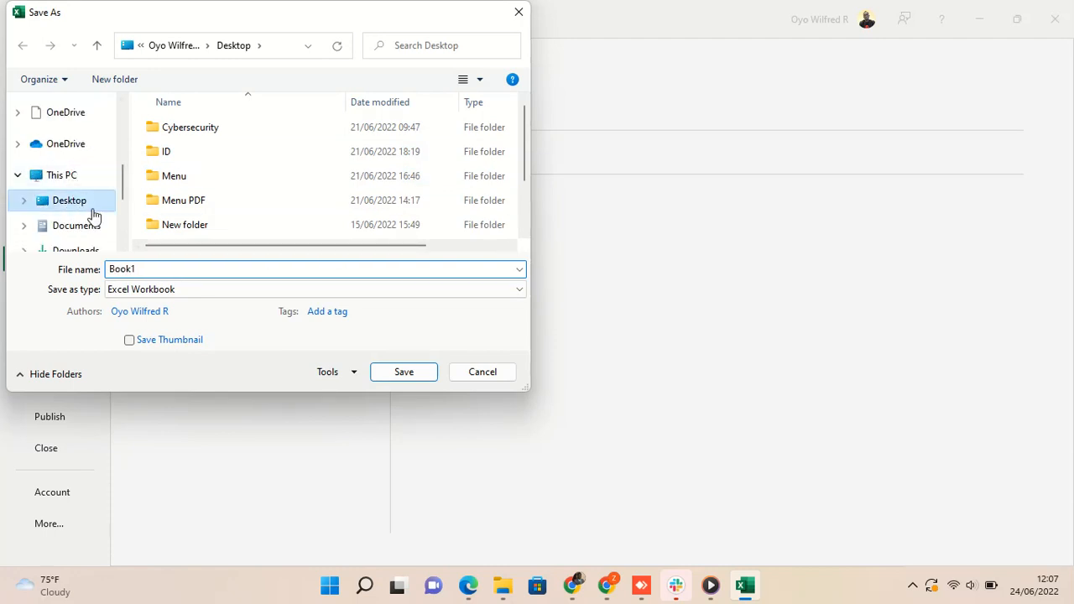
click(404, 372)
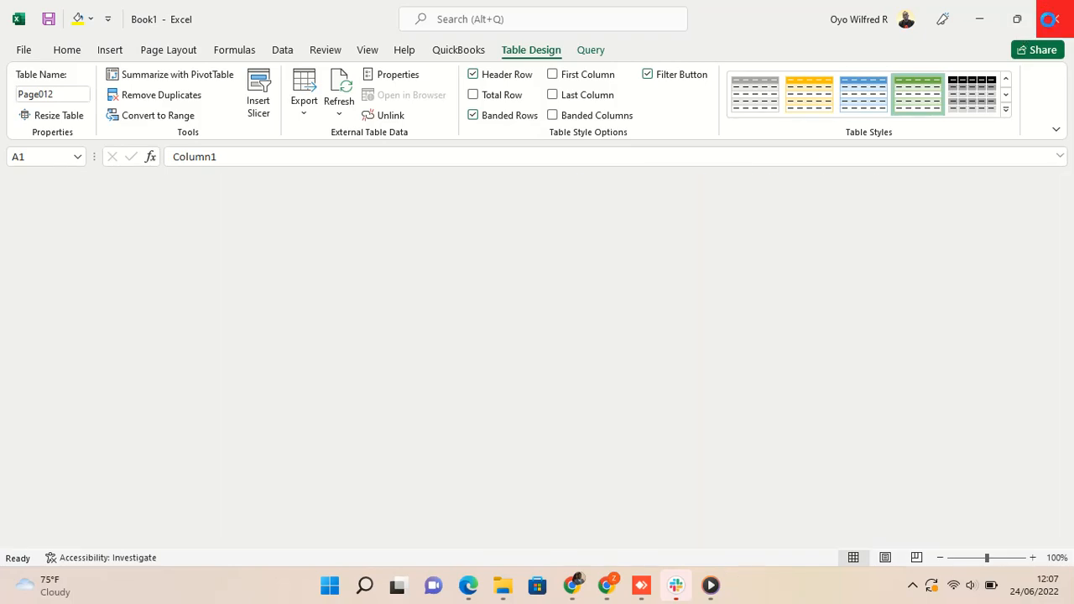
click(1055, 18)
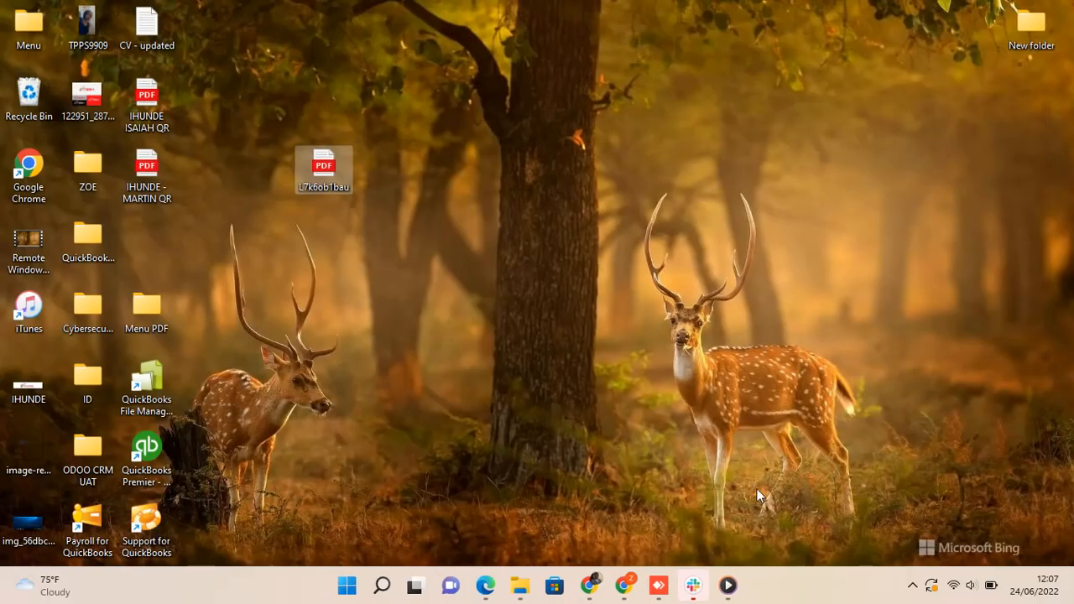
click(912, 585)
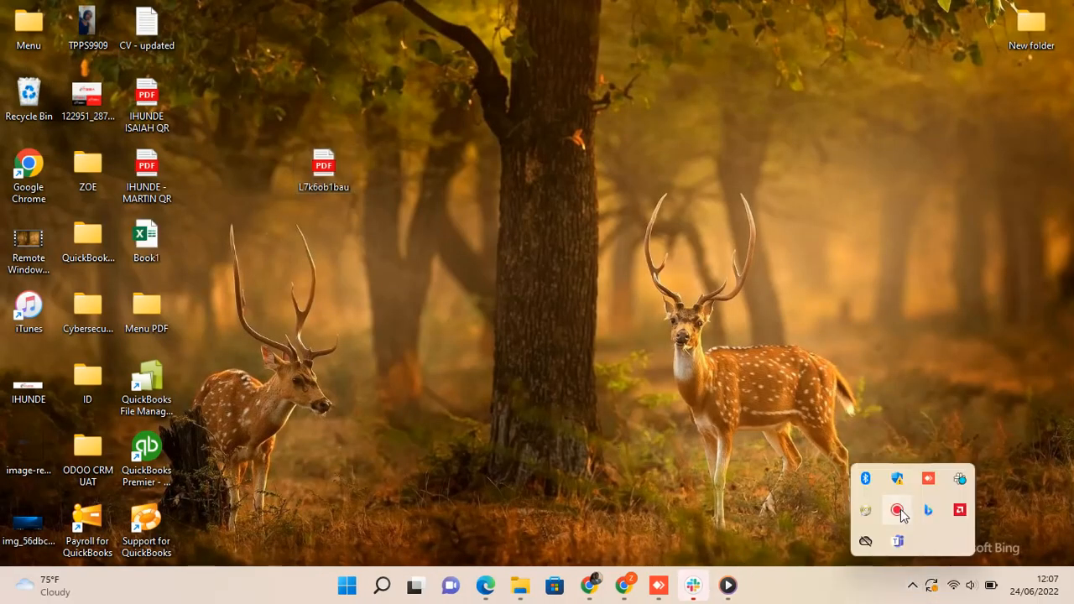